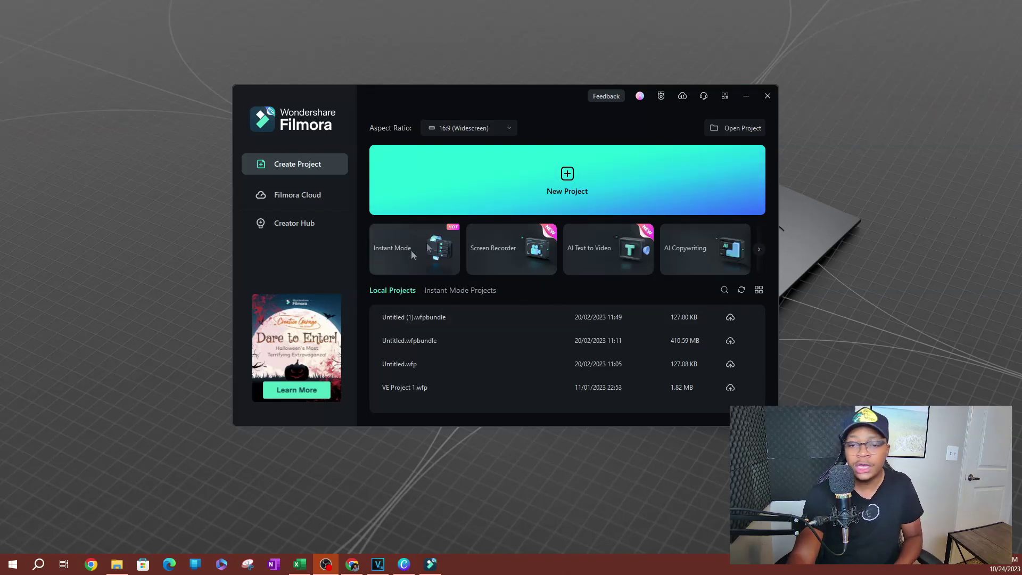
- Scroll the start-screen AI tools to AI Text Clipper and launch it to choose a source video
left_click(760, 249)
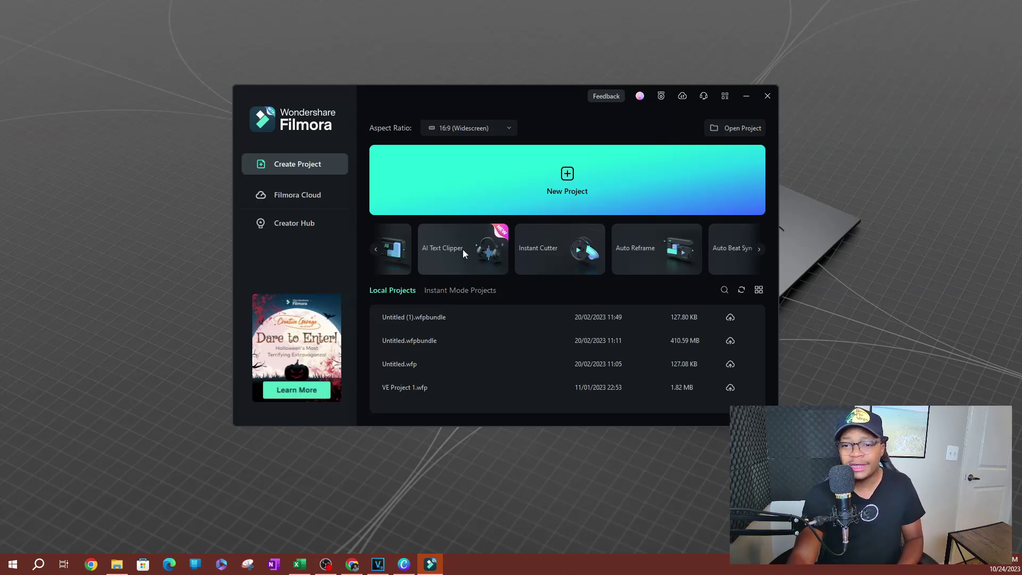
left_click(462, 249)
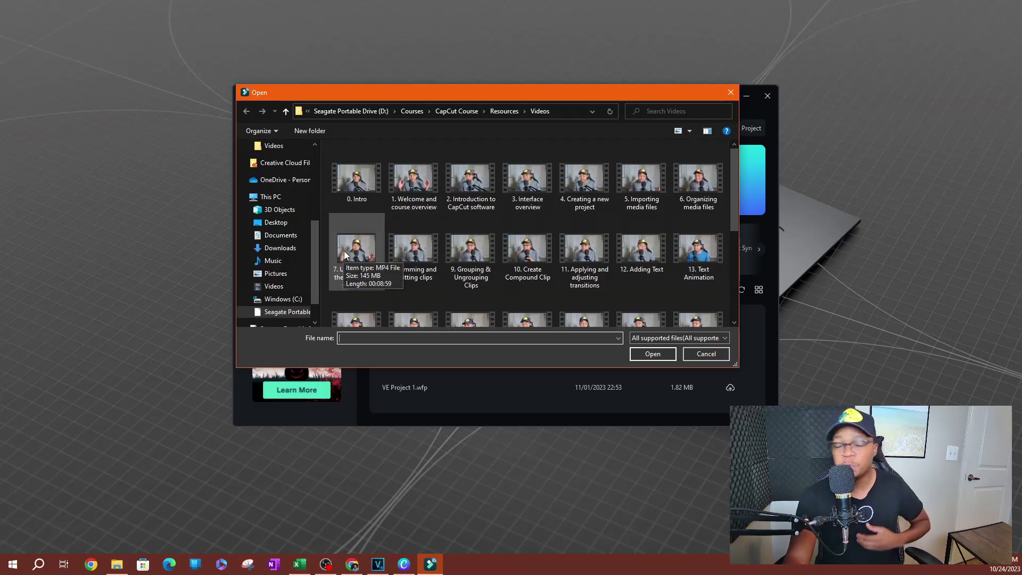
- Open the 0. Intro video in AI Text Clipper and confirm Sound-based editing
left_click(356, 179)
left_click(653, 354)
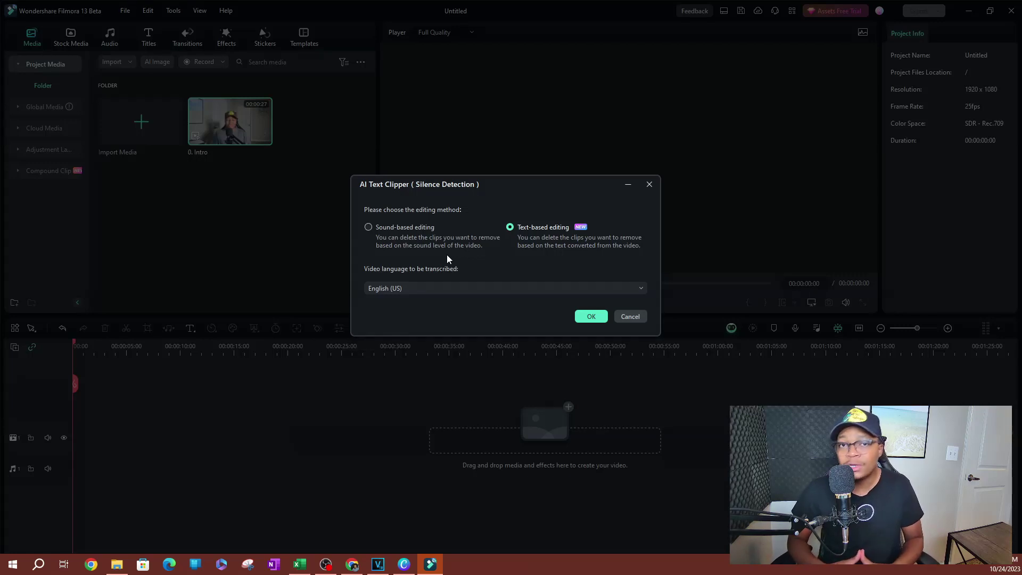
left_click(368, 227)
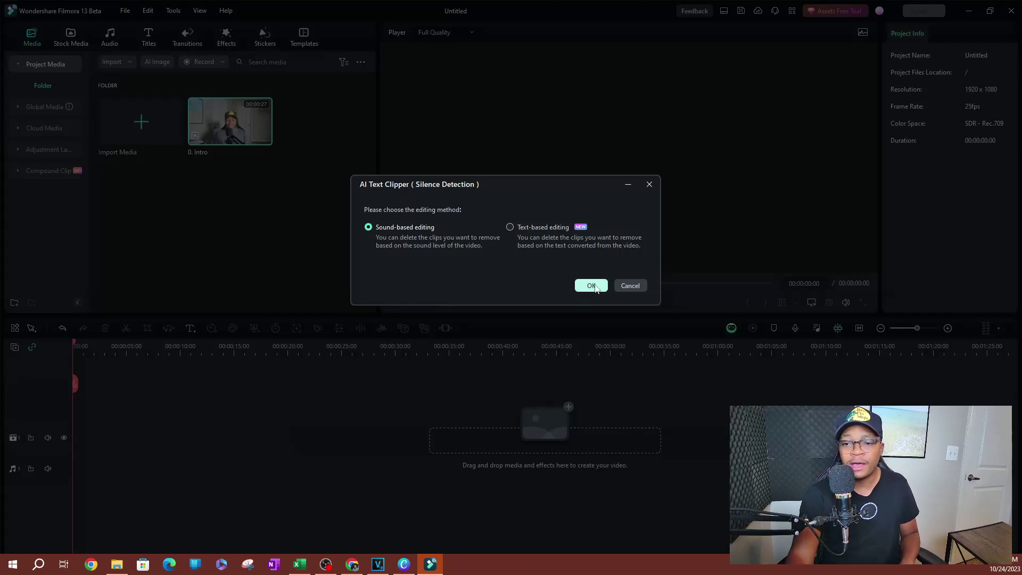
left_click(590, 288)
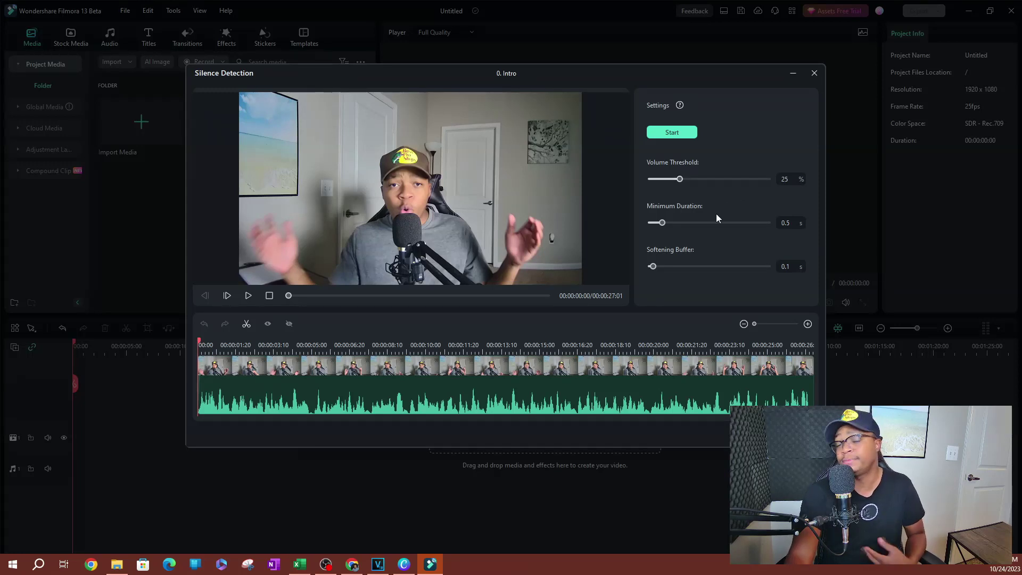
- Close the Silence Detection window after previewing the intro clip
left_click(818, 74)
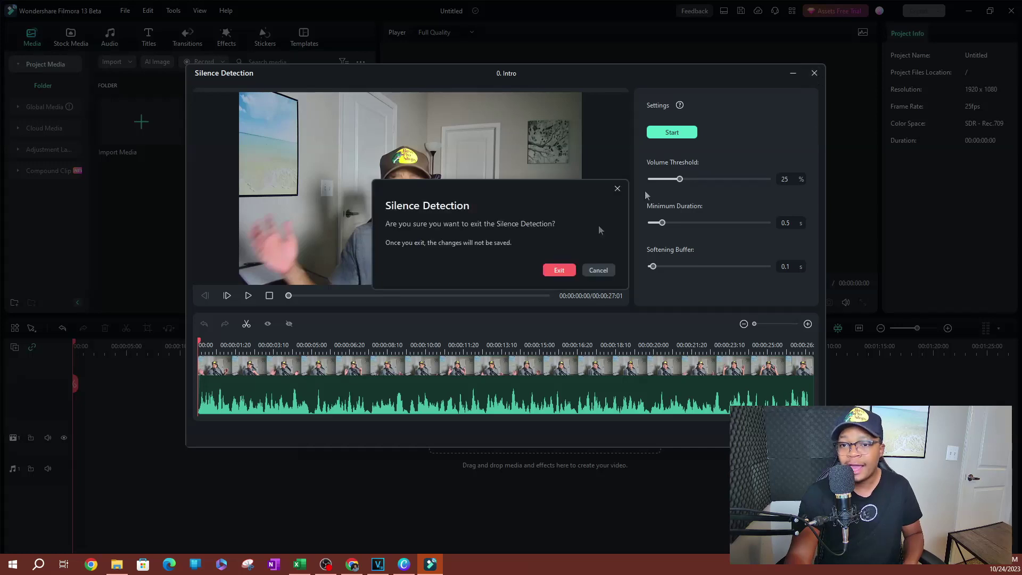
- Exit Silence Detection and close Filmora, choosing Don't Save for the project
left_click(557, 270)
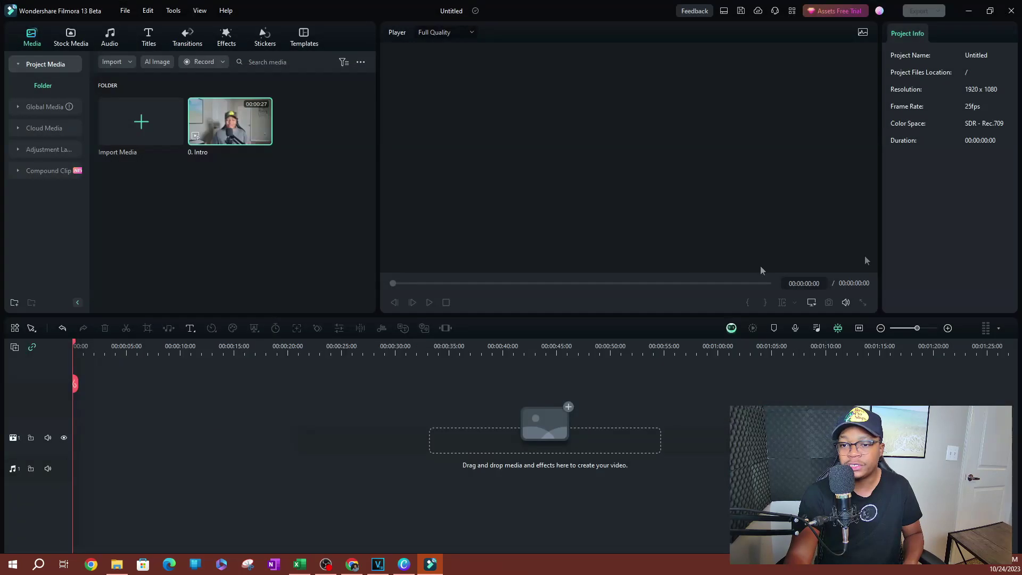
left_click(1011, 11)
left_click(600, 287)
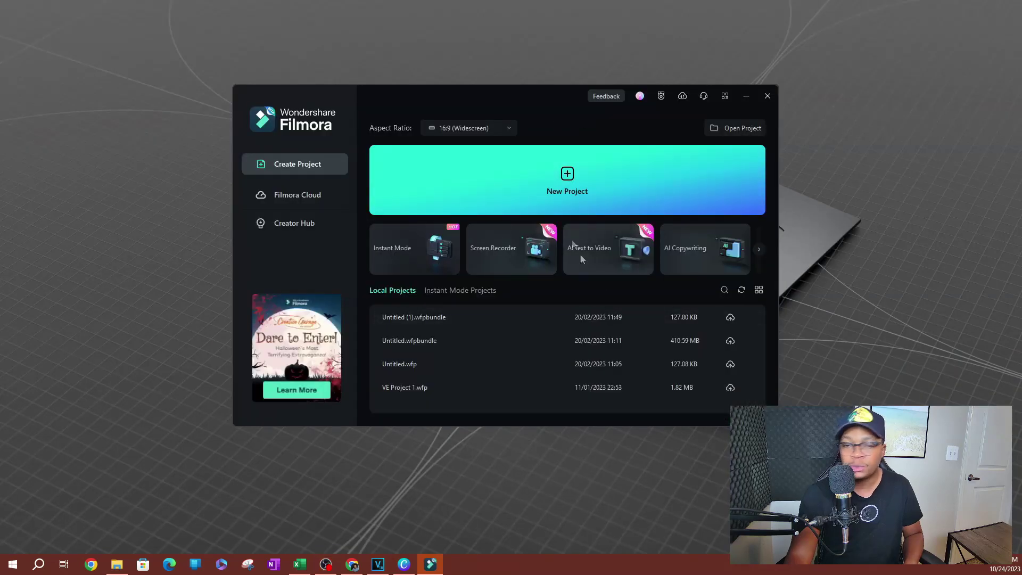
- Relaunch AI Text Clipper from the start screen on the 0. Intro video
left_click(759, 250)
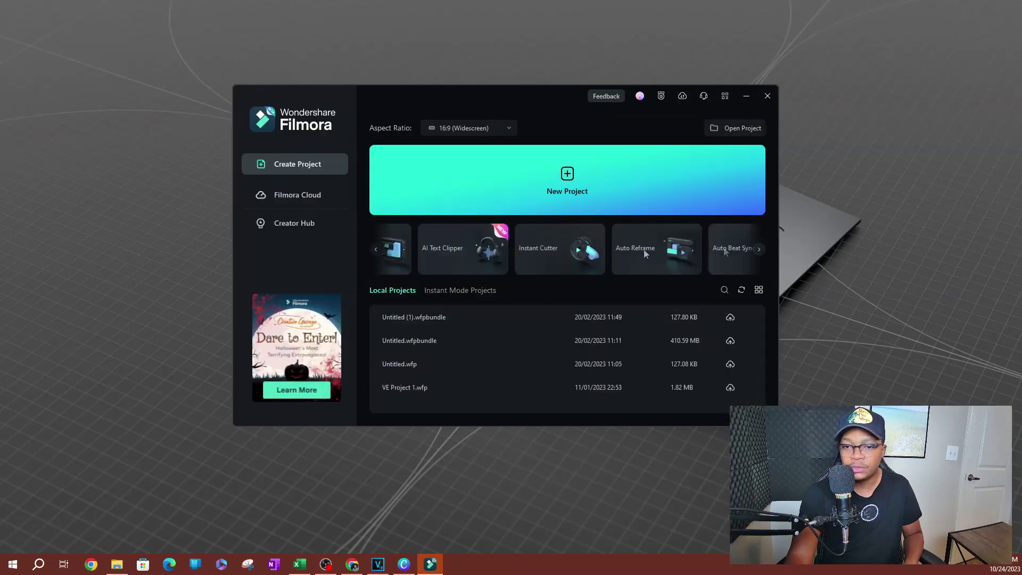
left_click(449, 256)
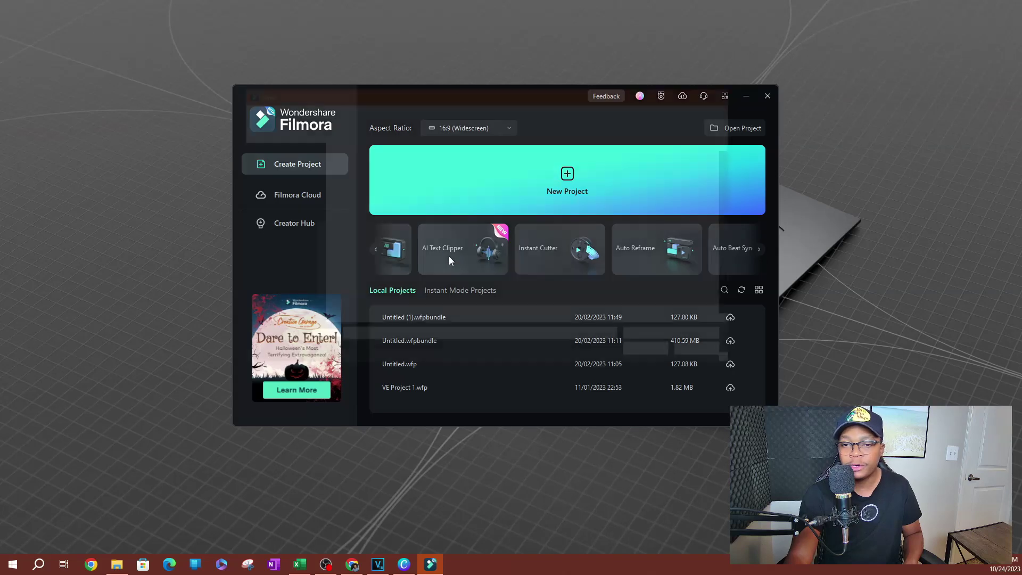
left_click(356, 177)
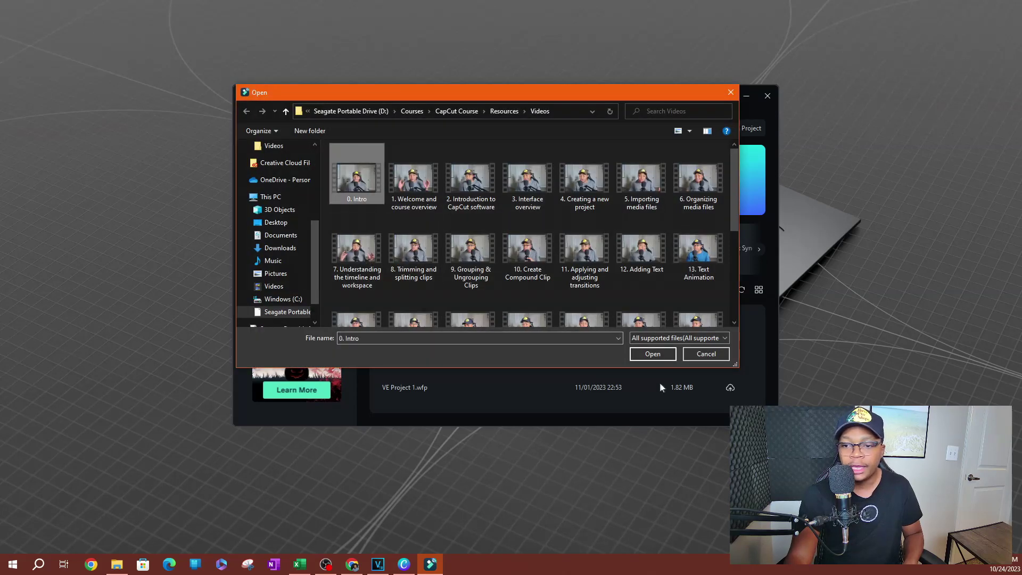
left_click(653, 355)
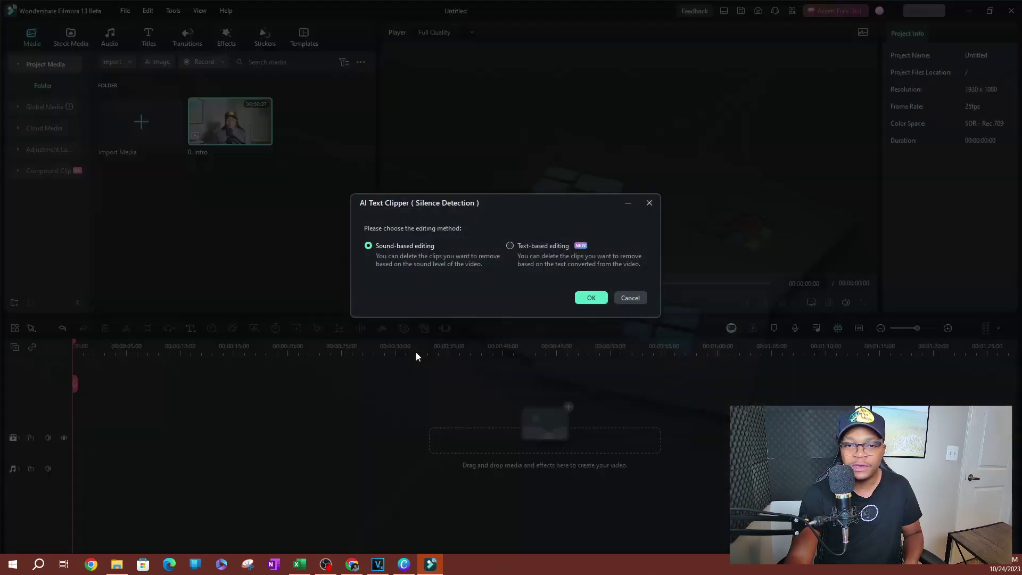
- Transcribe 0. Intro using Text-based editing with English (US) as the language
left_click(509, 245)
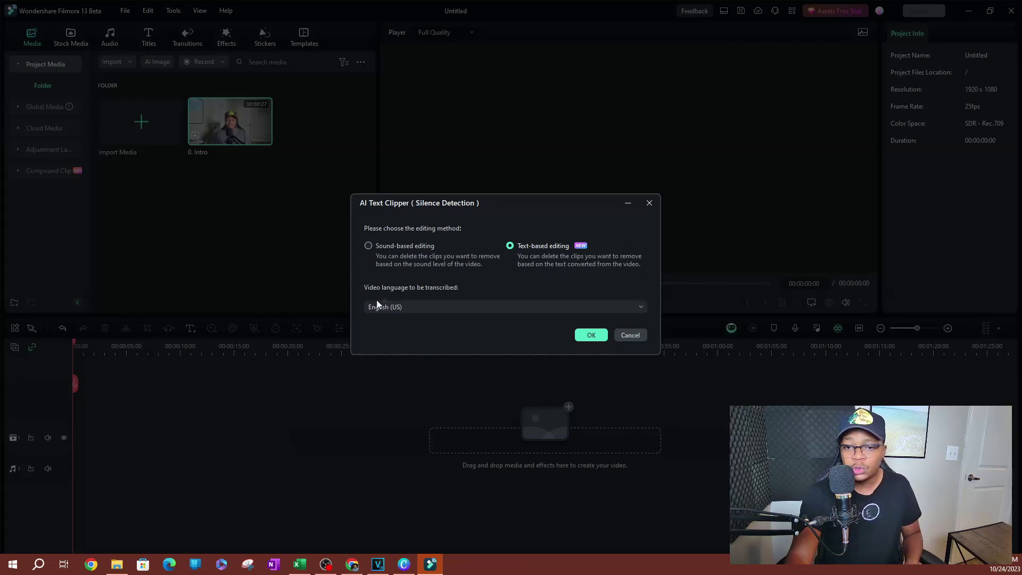
left_click(451, 306)
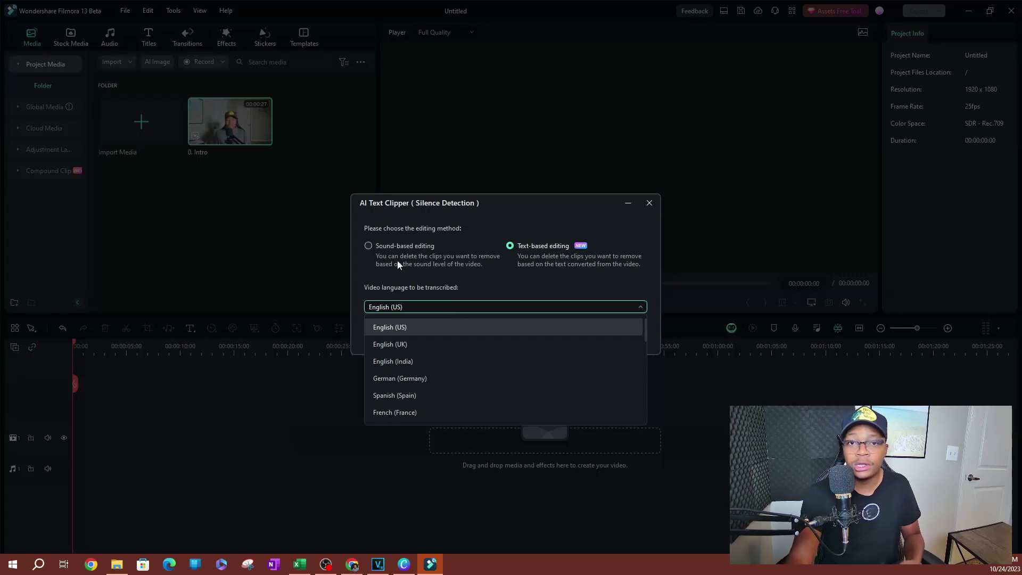
left_click(405, 329)
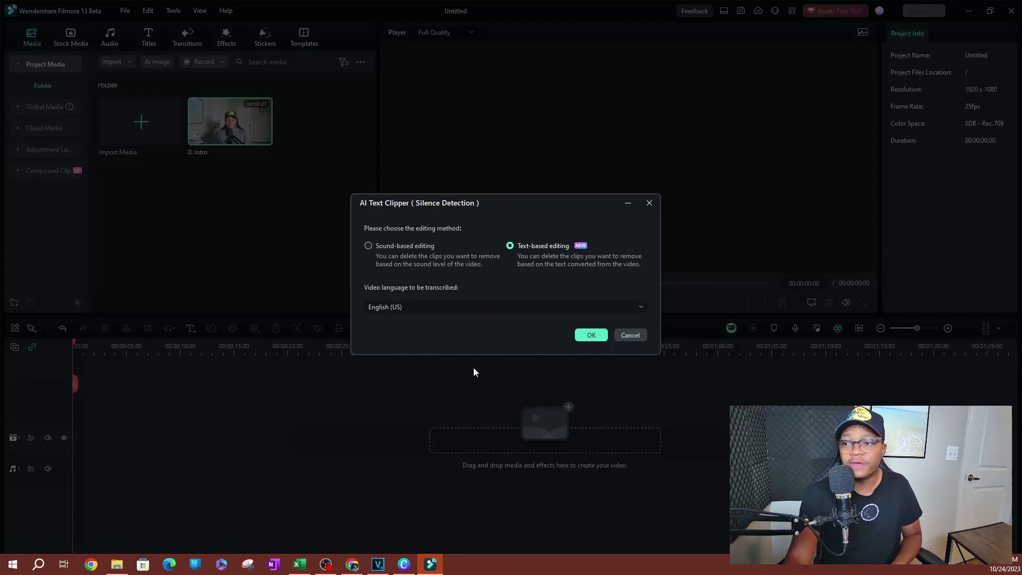
left_click(590, 335)
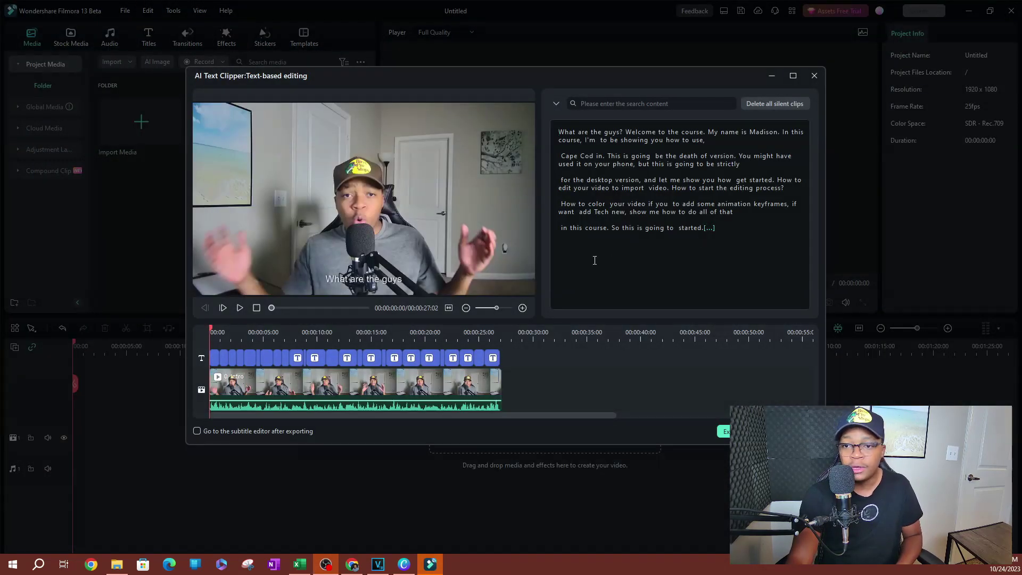
left_click(575, 148)
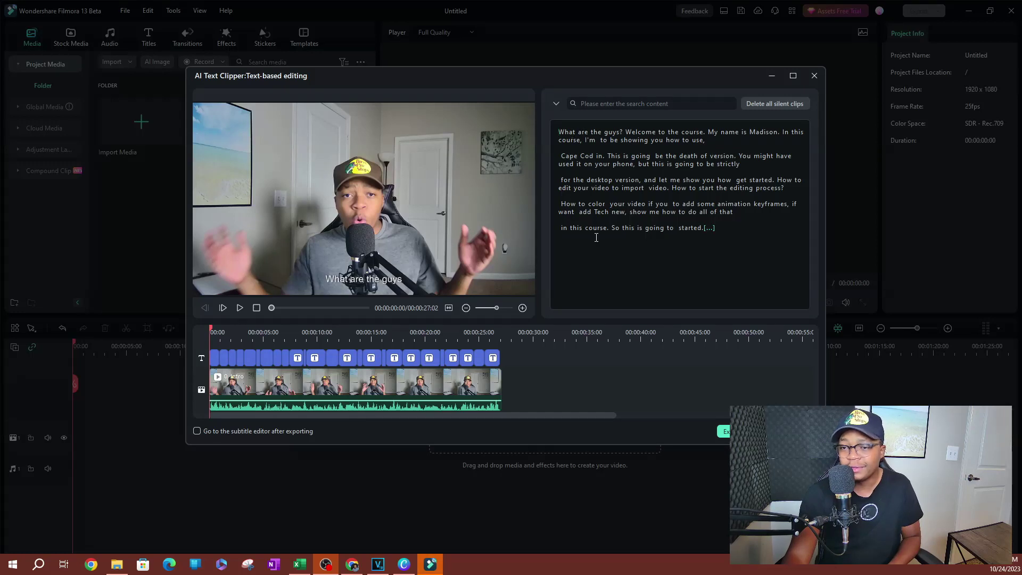
double_click(615, 203)
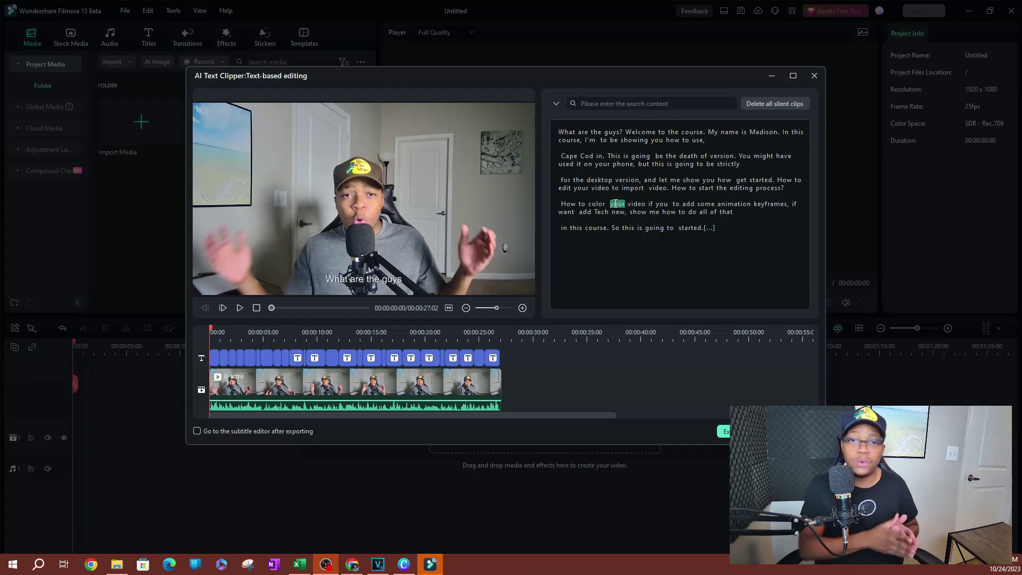
left_click(596, 177)
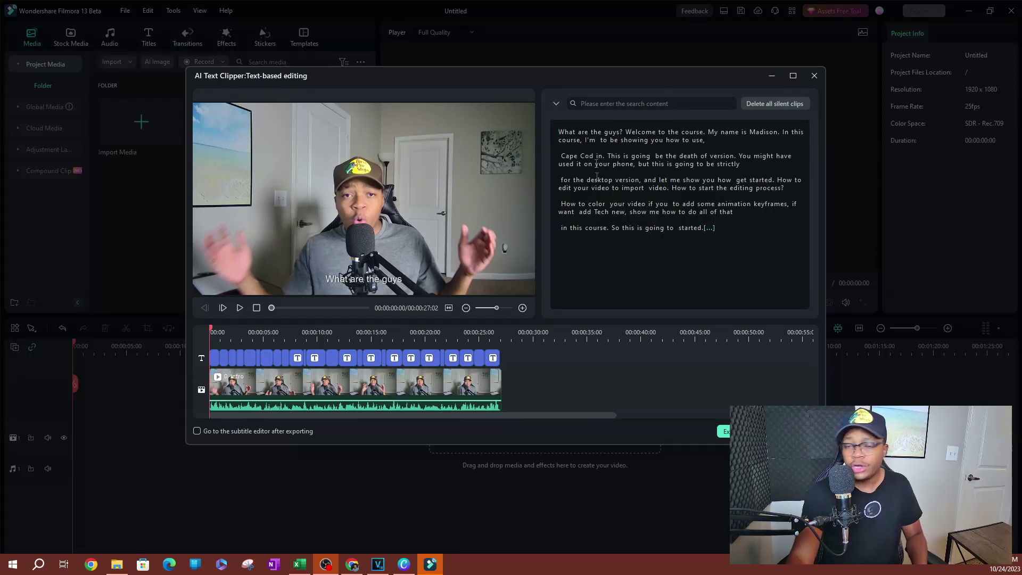
left_click(583, 144)
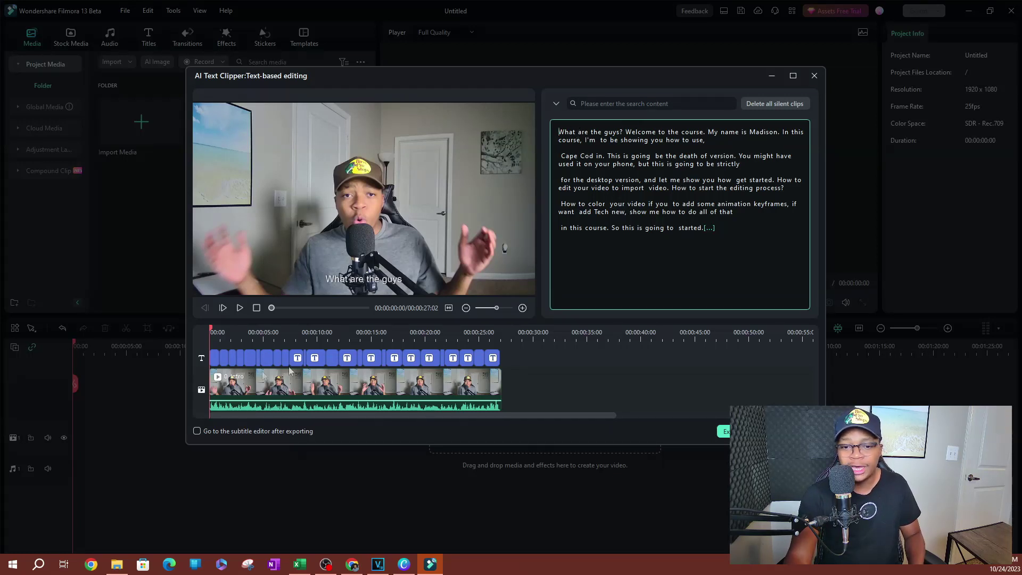
left_click_drag(559, 132, 591, 133)
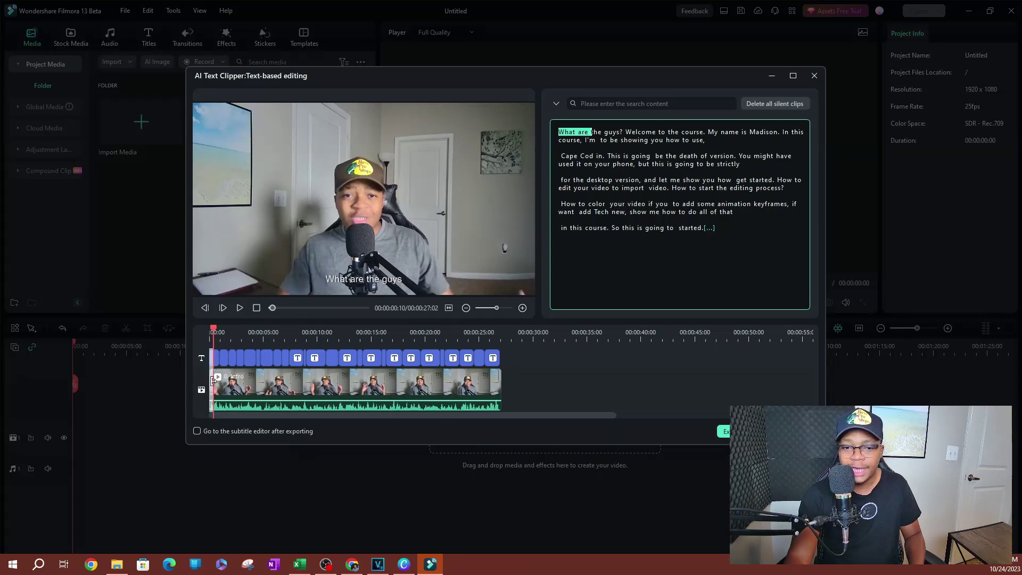
left_click_drag(594, 181, 682, 181)
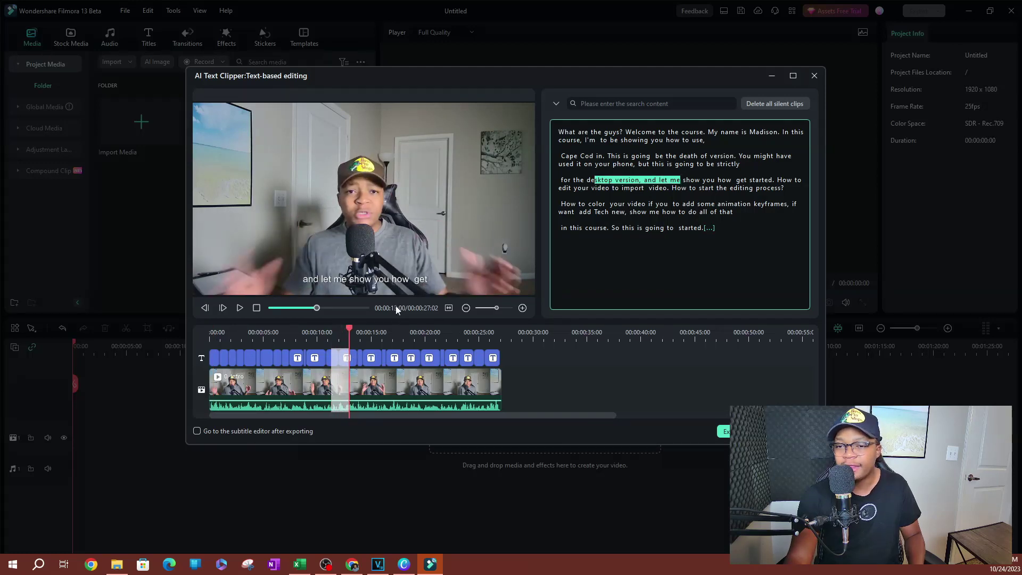
left_click(760, 182)
left_click(803, 191)
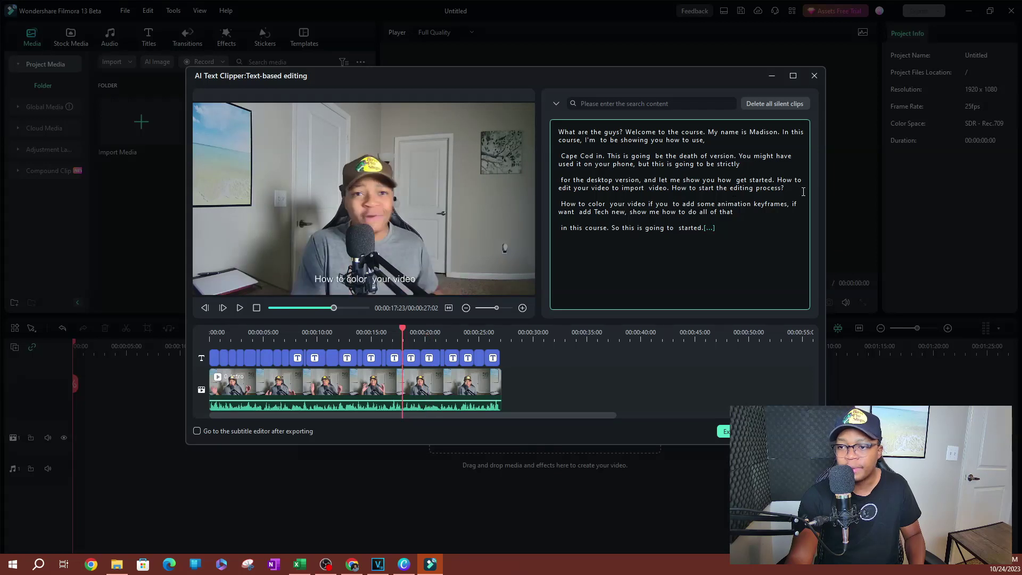
left_click(726, 232)
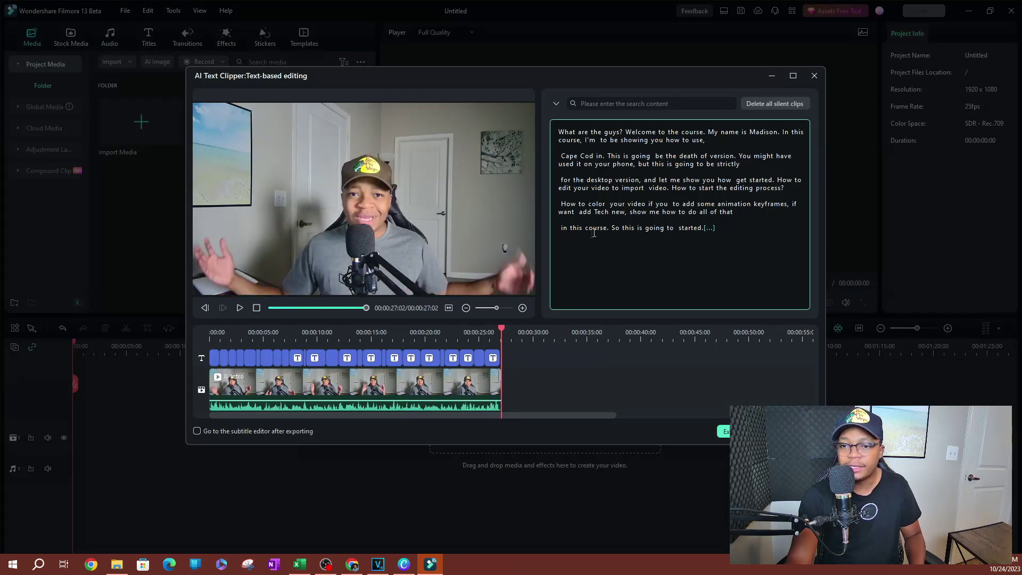
left_click(568, 221)
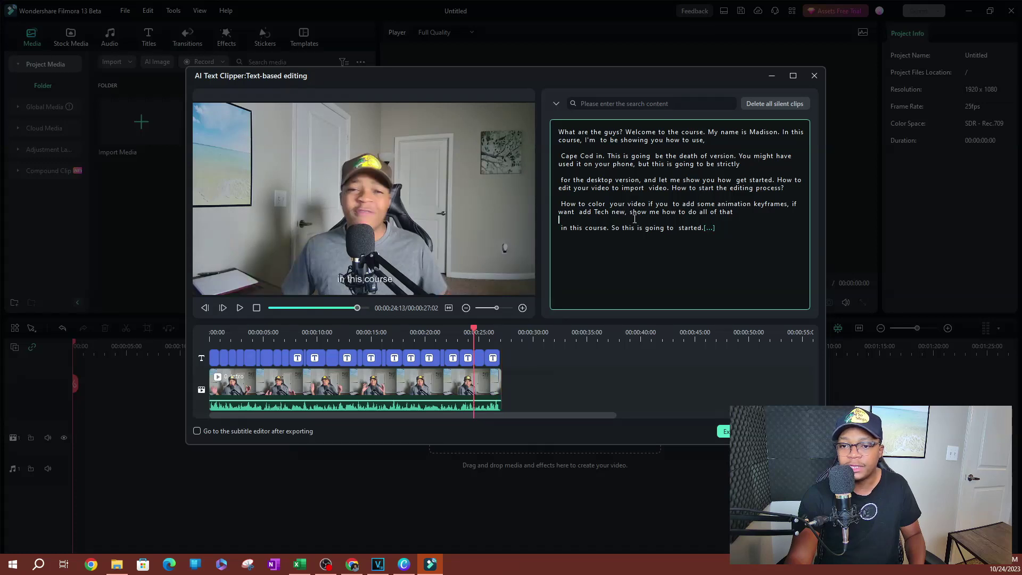
left_click(654, 179)
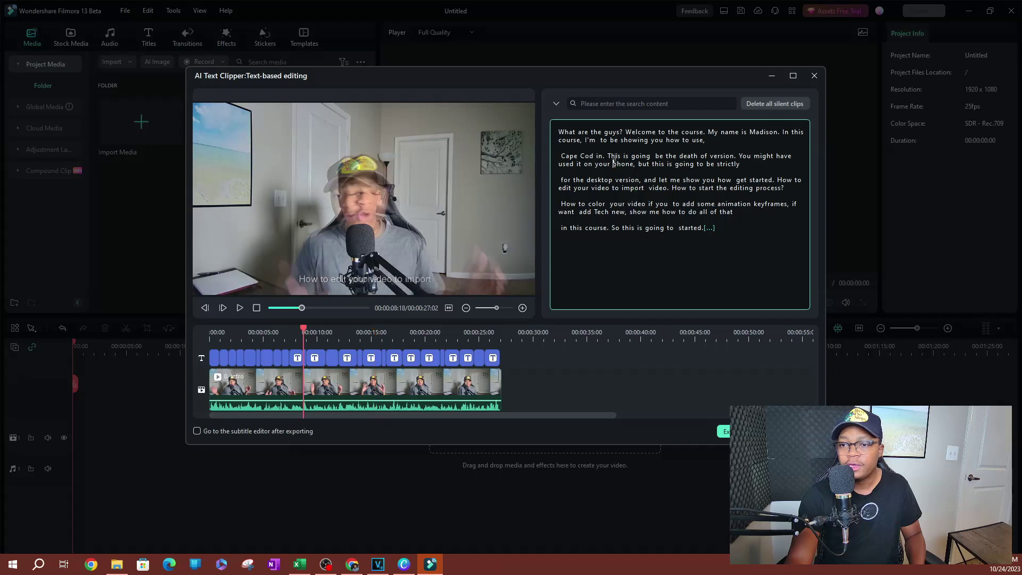
left_click(664, 139)
left_click_drag(672, 181, 670, 188)
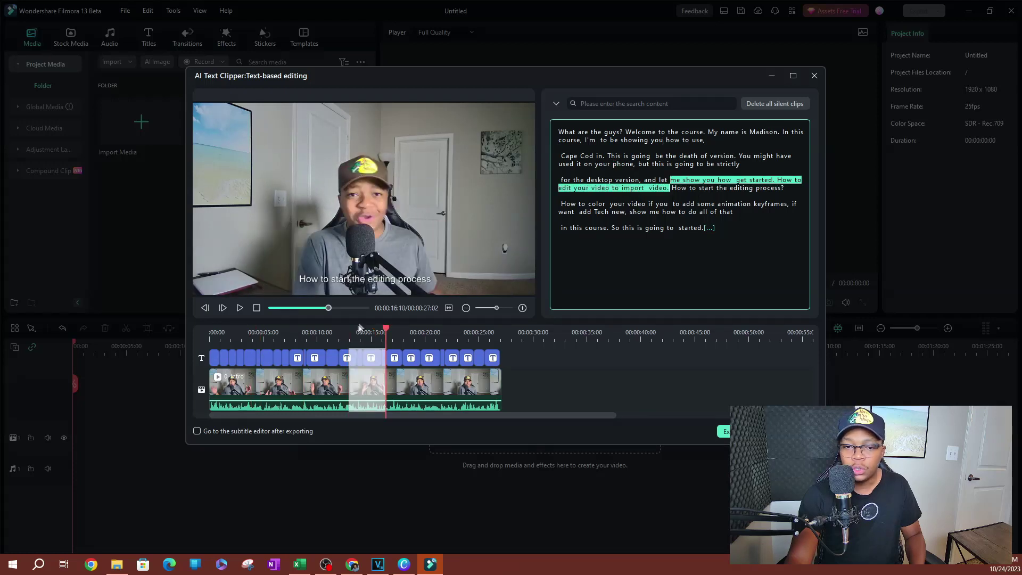
left_click(687, 157)
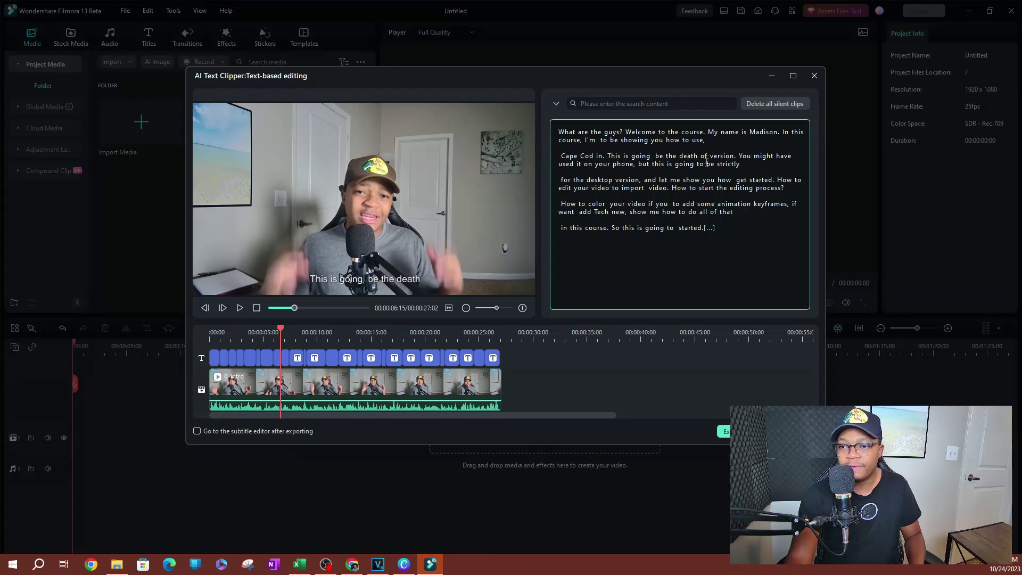
- Delete the words 'be strictly' from the transcript, then undo the deletion
left_click_drag(741, 165, 707, 167)
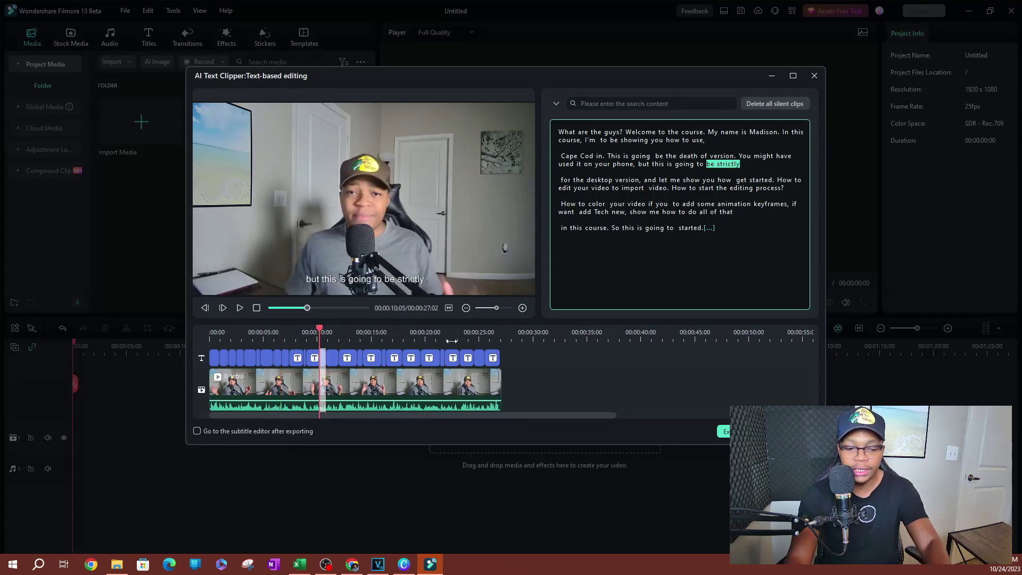
key("Delete")
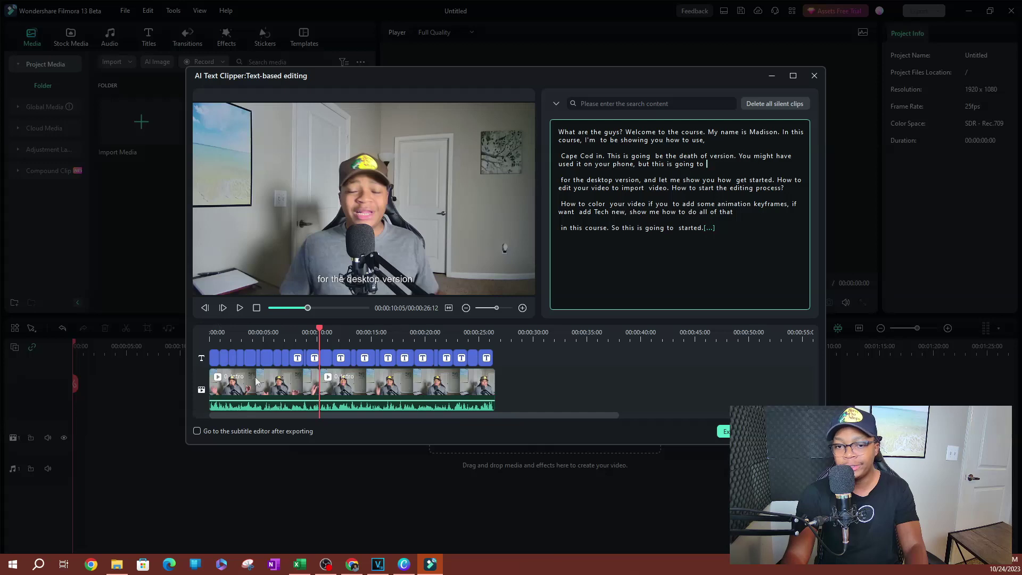
key("ctrl+z")
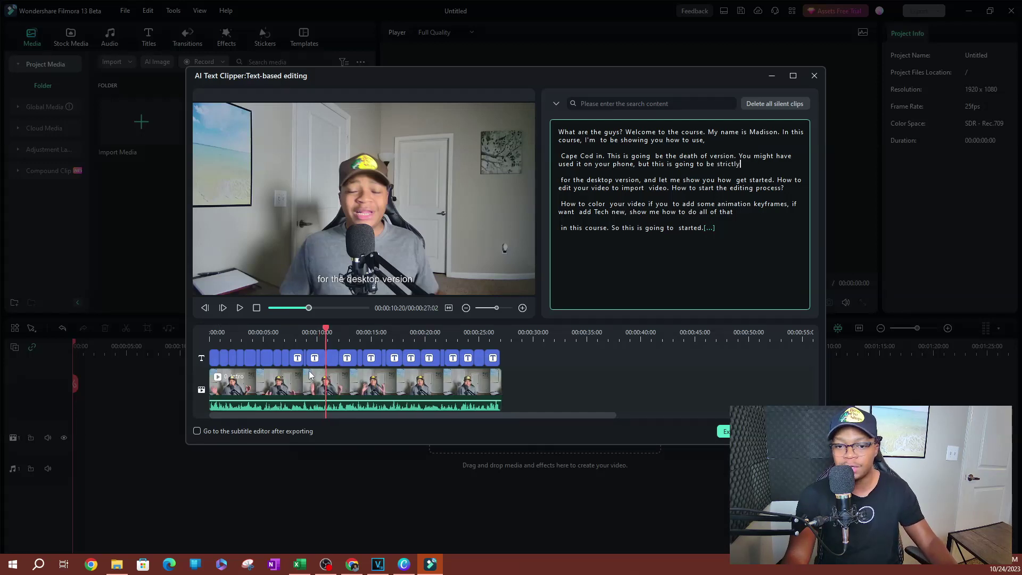
- Delete all silent clips, trimming the intro from 27:02 to 26:23, and export the rough cut to the timeline
left_click(696, 261)
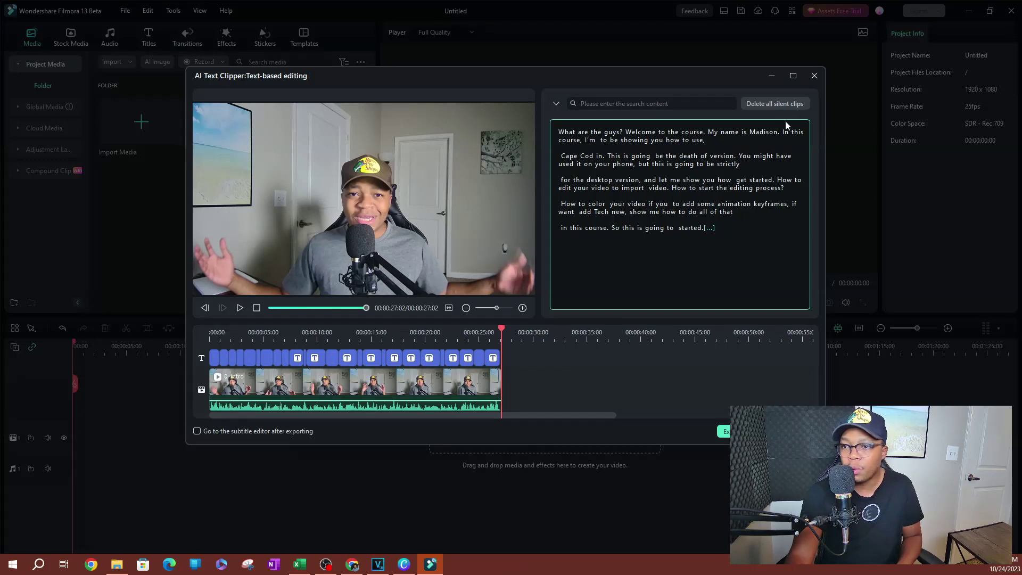
key("shift+Left")
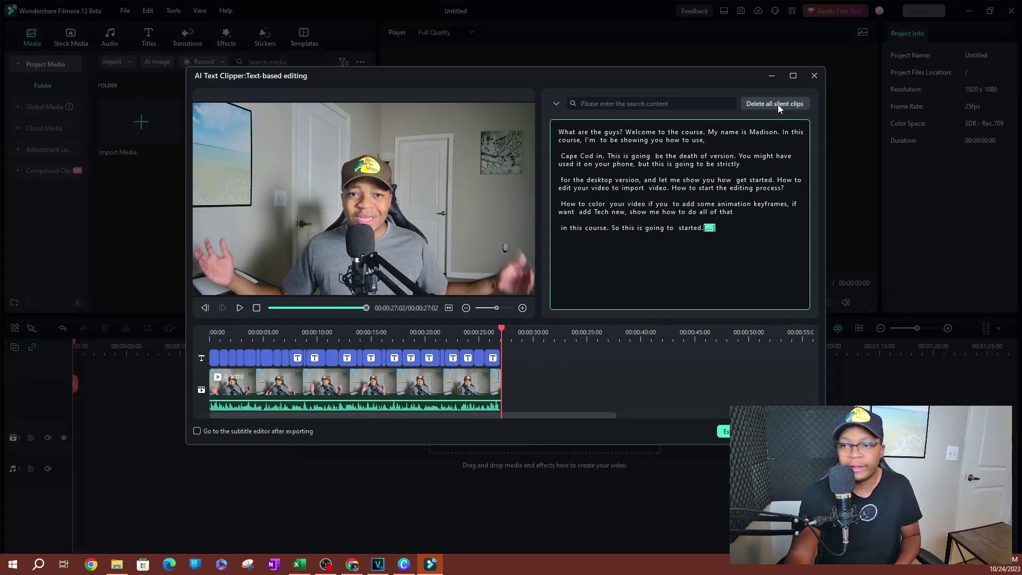
left_click(777, 105)
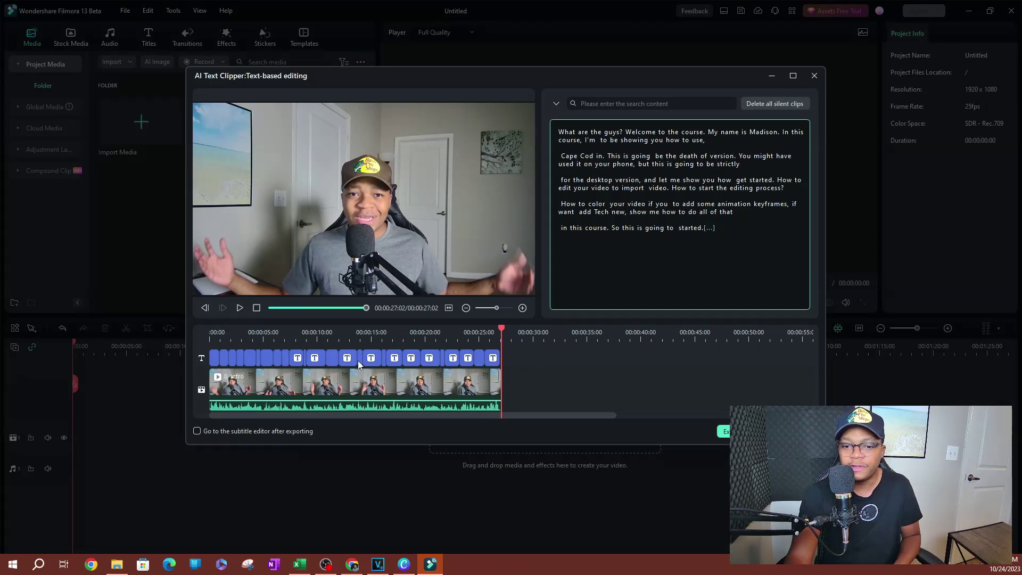
left_click(358, 360)
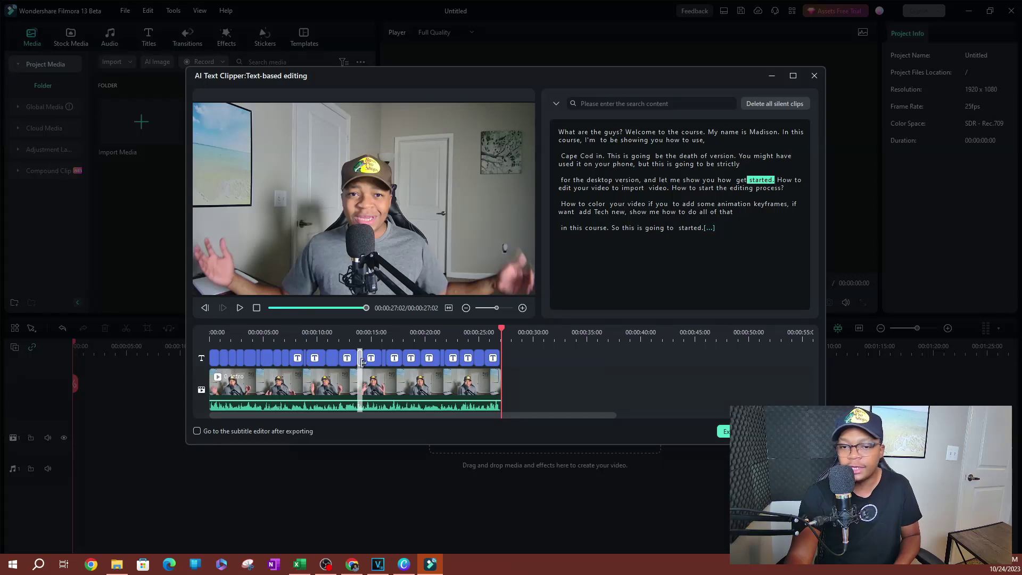
left_click(742, 230)
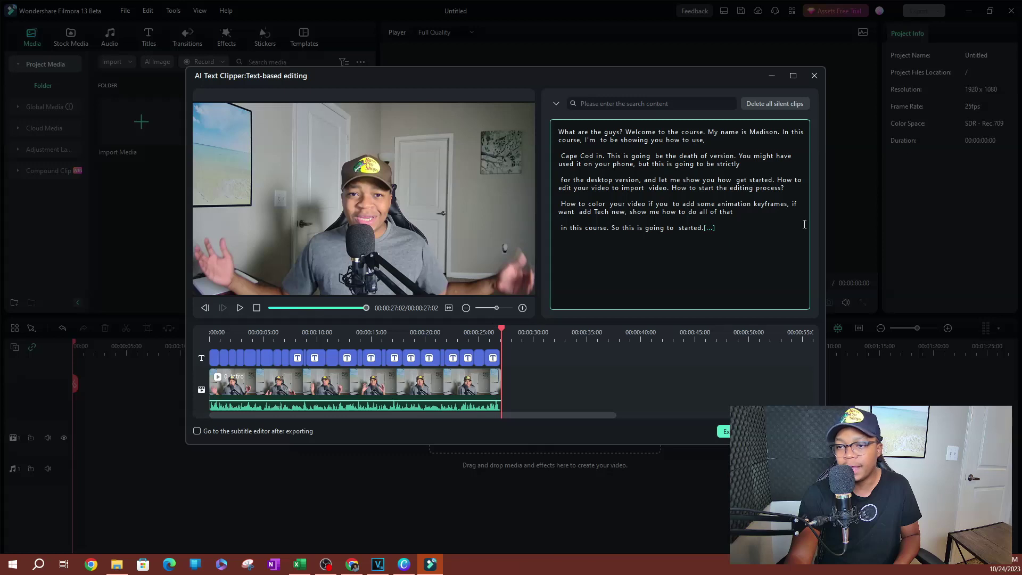
key("shift+Left")
key("shift+Left")
key("shift+Left")
key("shift+Left")
key("shift+Left")
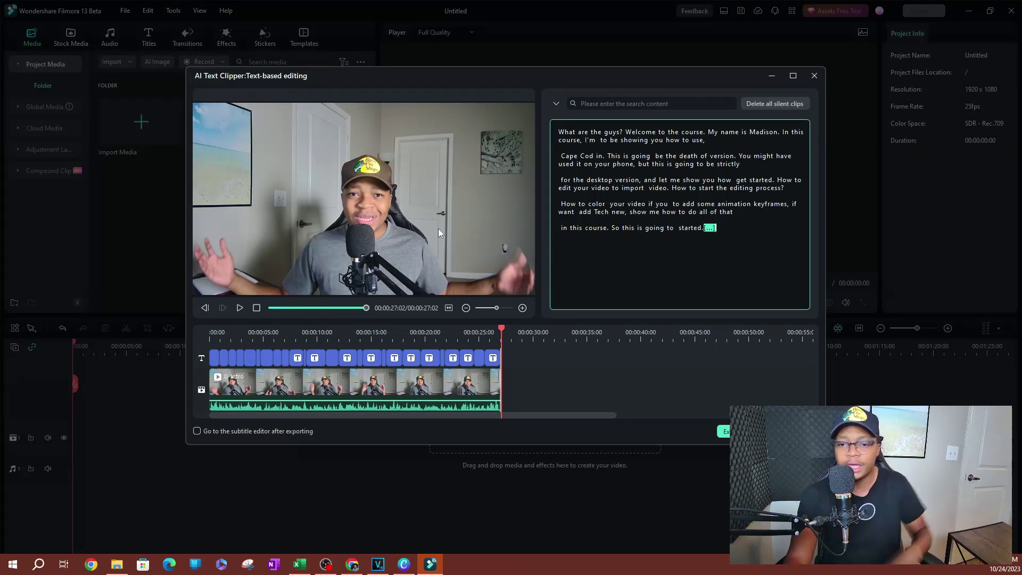
left_click(667, 256)
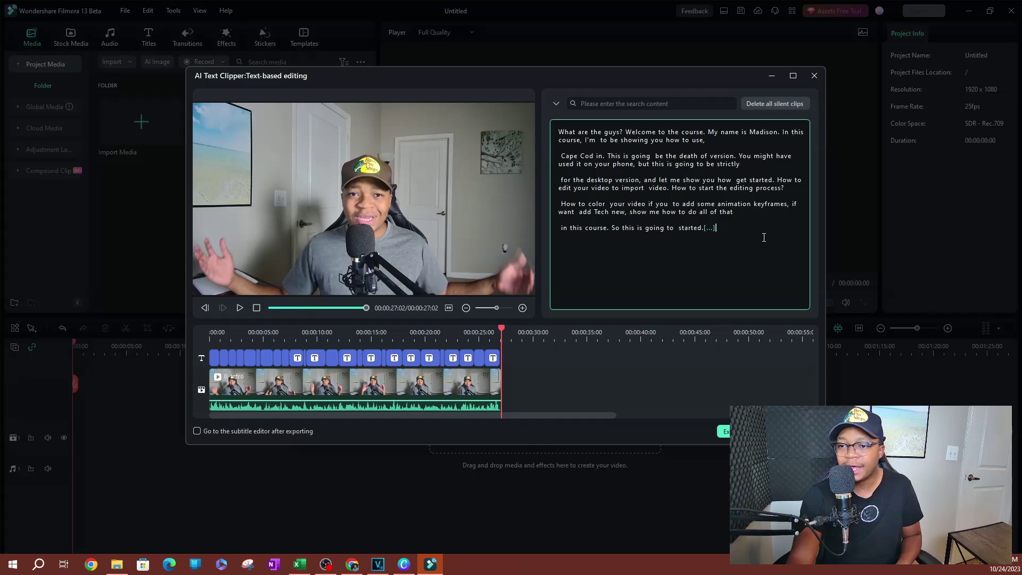
left_click(774, 107)
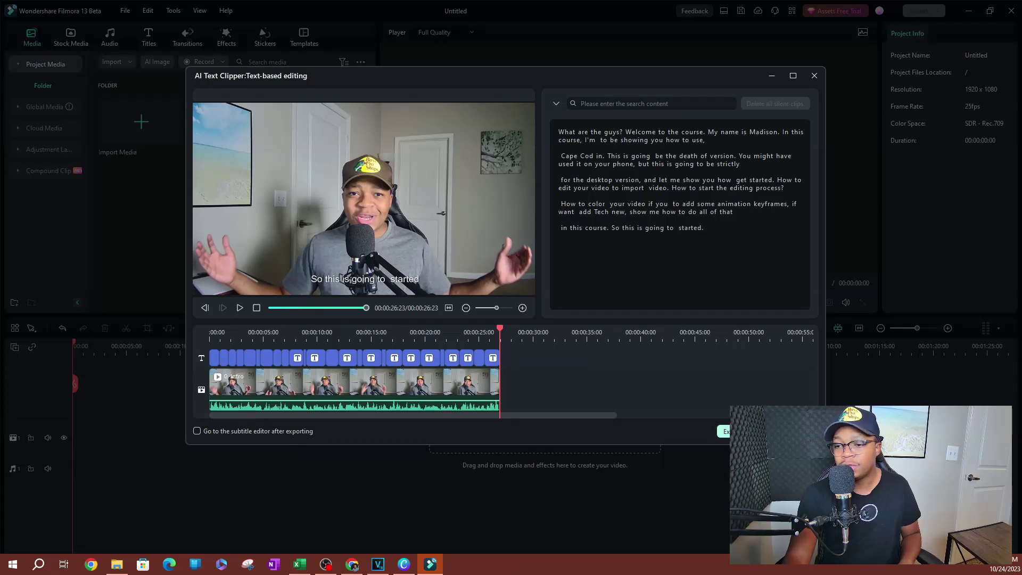
left_click(723, 432)
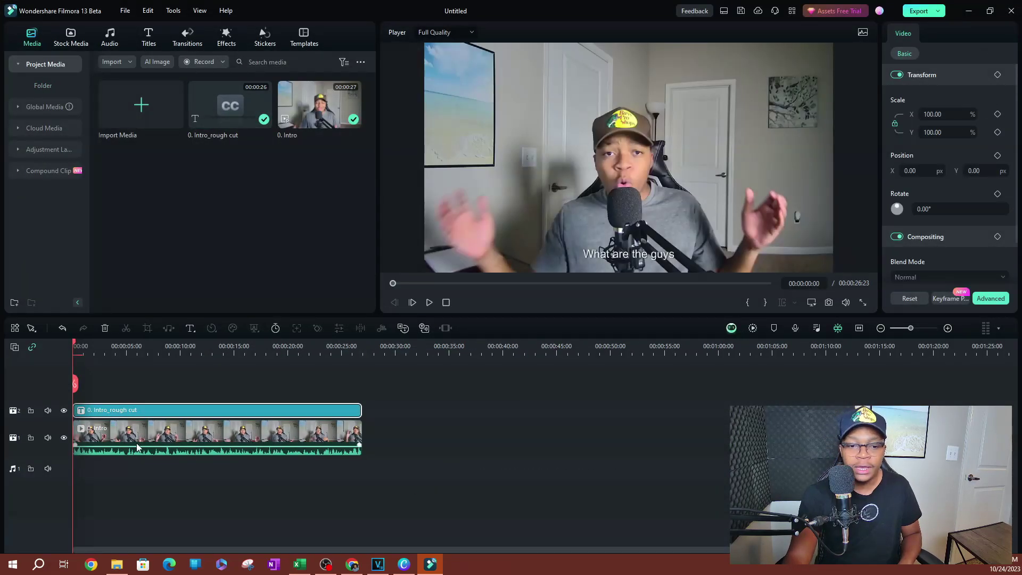
- Switch between the Intro video clip's and the subtitle clip's properties on the timeline
left_click(135, 442)
left_click(130, 417)
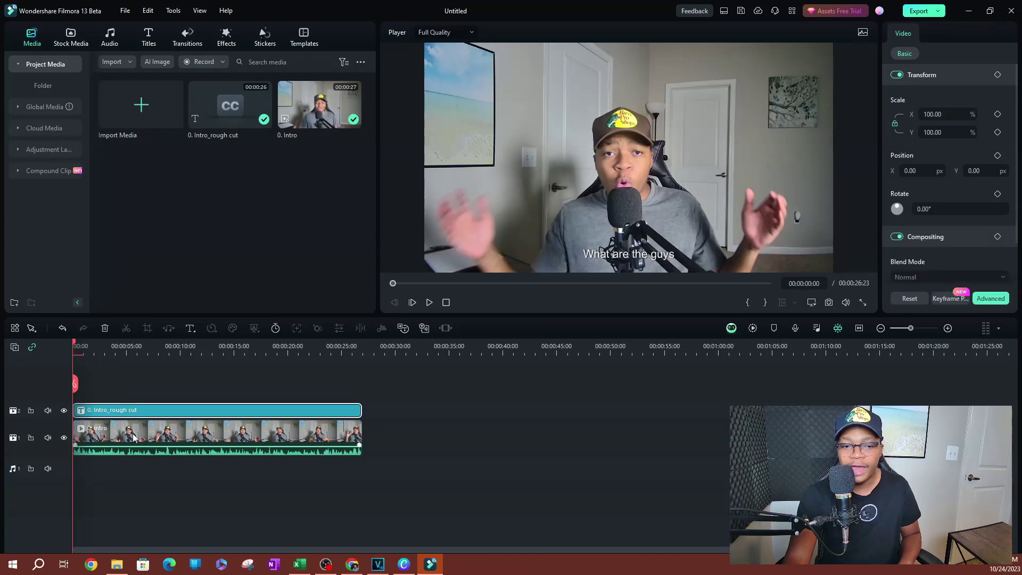
left_click(153, 440)
left_click(147, 411)
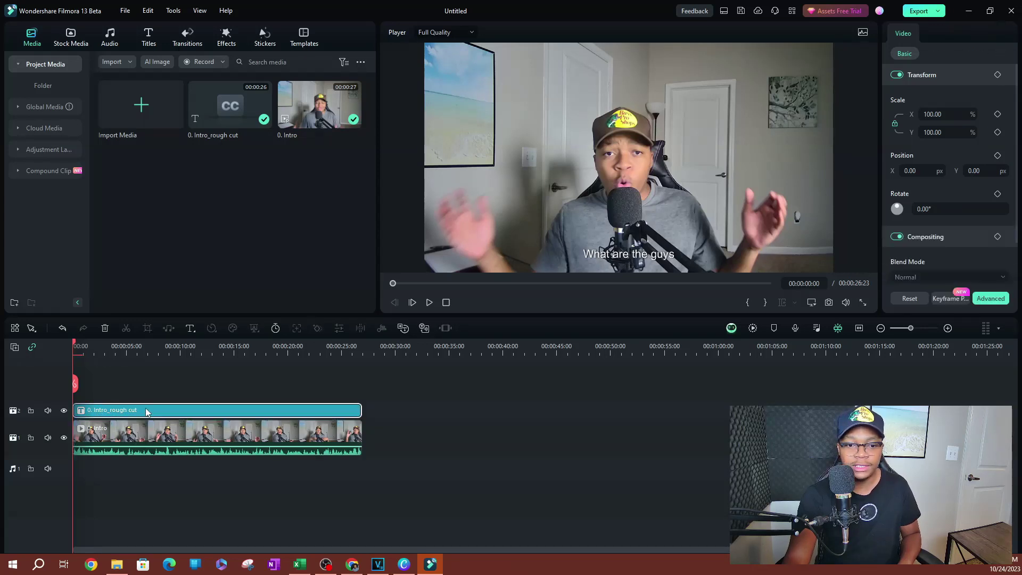
- Open and close the subtitle file editor, select the Intro video clip, and close the project
double_click(147, 411)
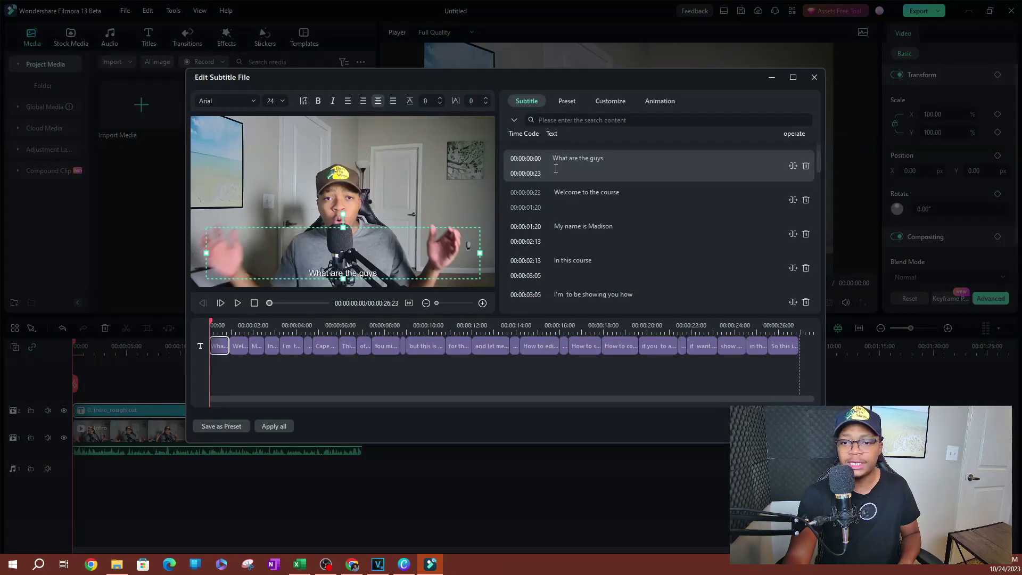
left_click(814, 77)
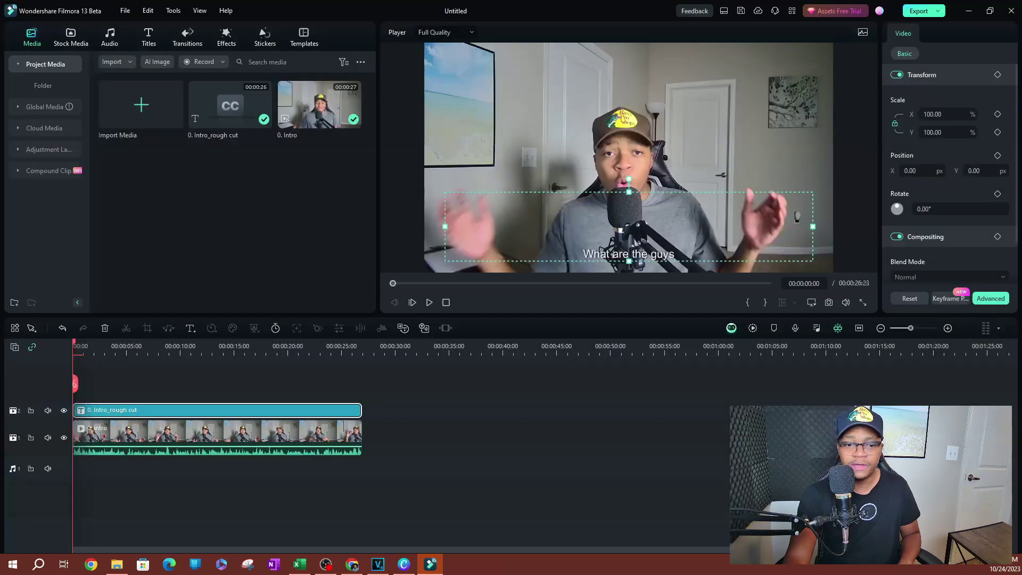
left_click(176, 439)
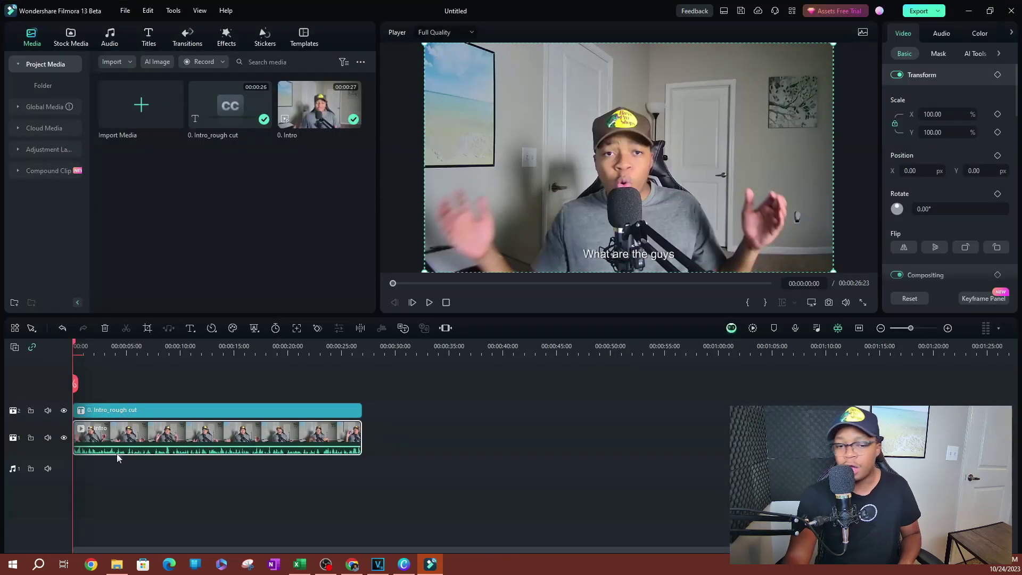
left_click(1012, 13)
- Discard the project, reopen 0. Intro in text-based AI Text Clipper, and delete all silent clips
left_click(602, 288)
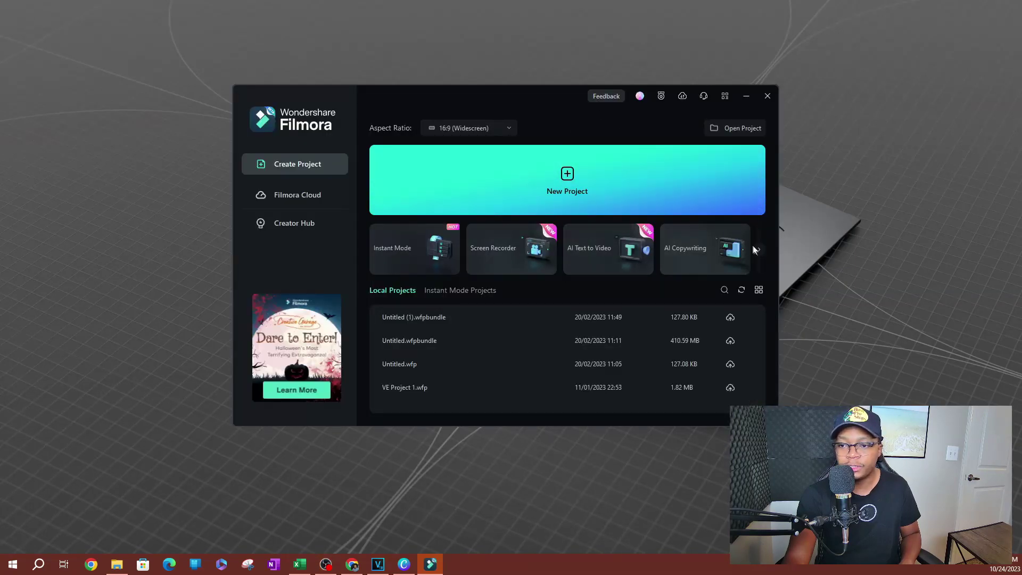
left_click(757, 249)
left_click(405, 255)
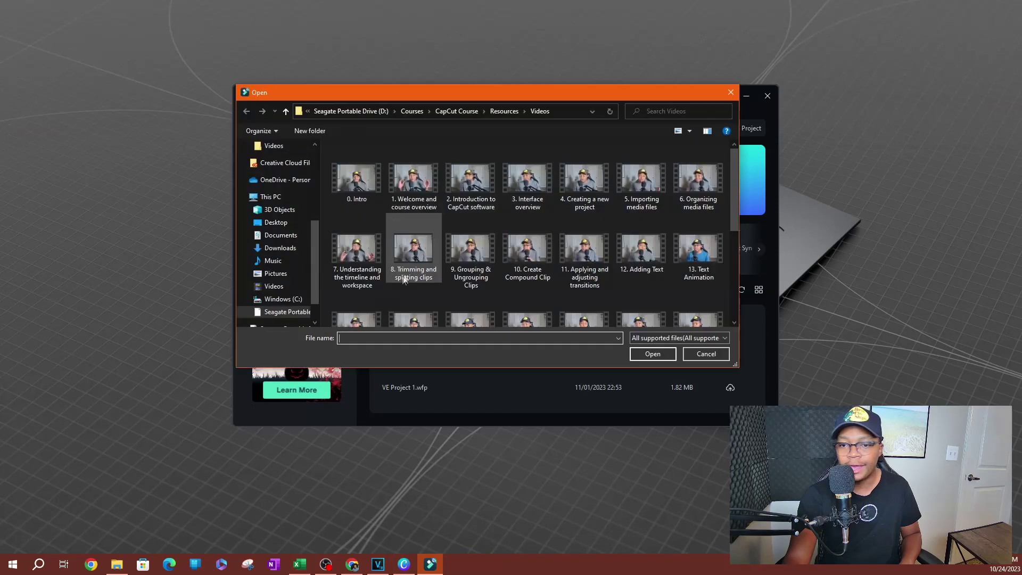
double_click(354, 198)
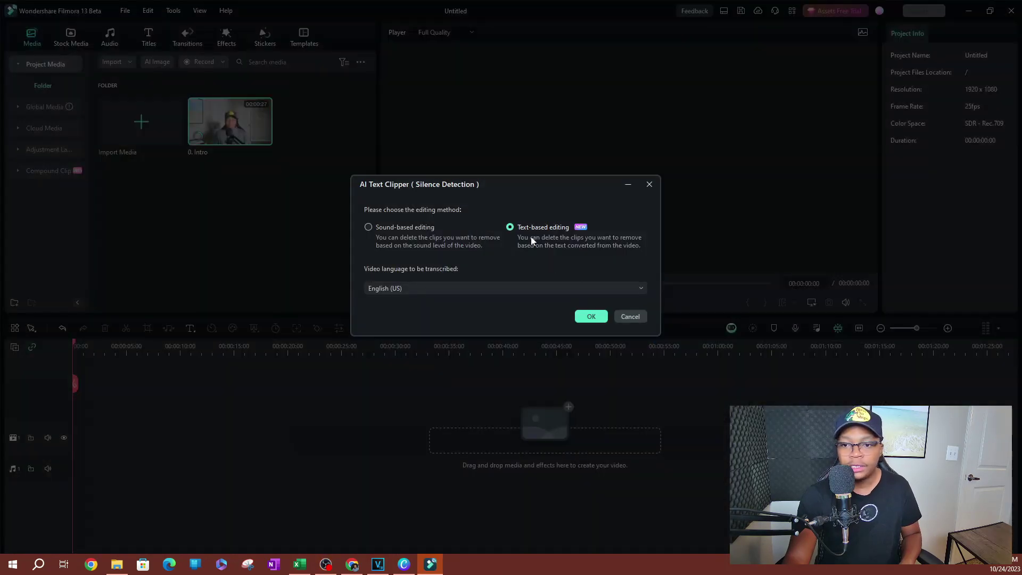
left_click(594, 318)
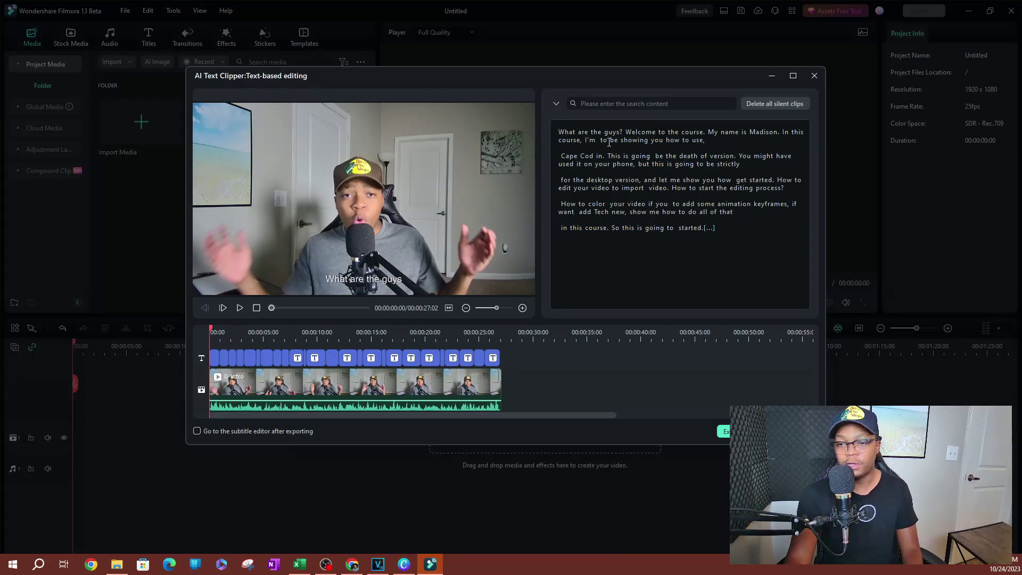
left_click(760, 104)
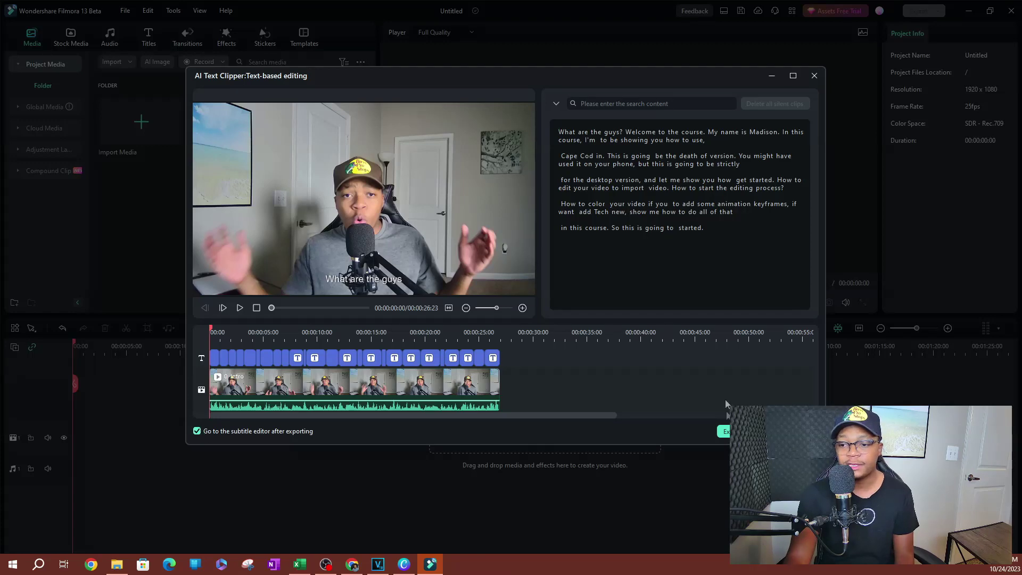
left_click(723, 432)
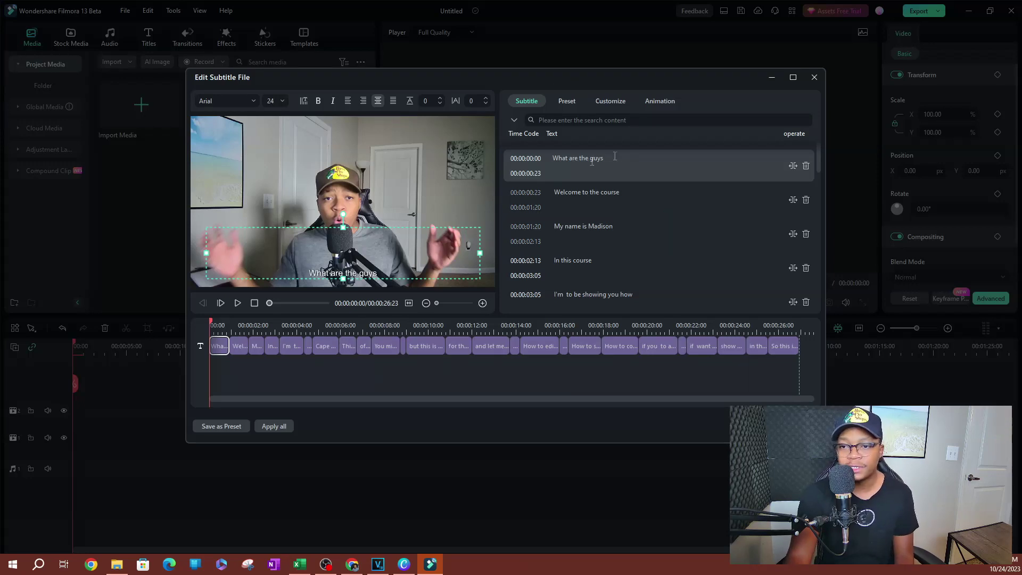
left_click(589, 158)
left_click_drag(616, 160, 553, 162)
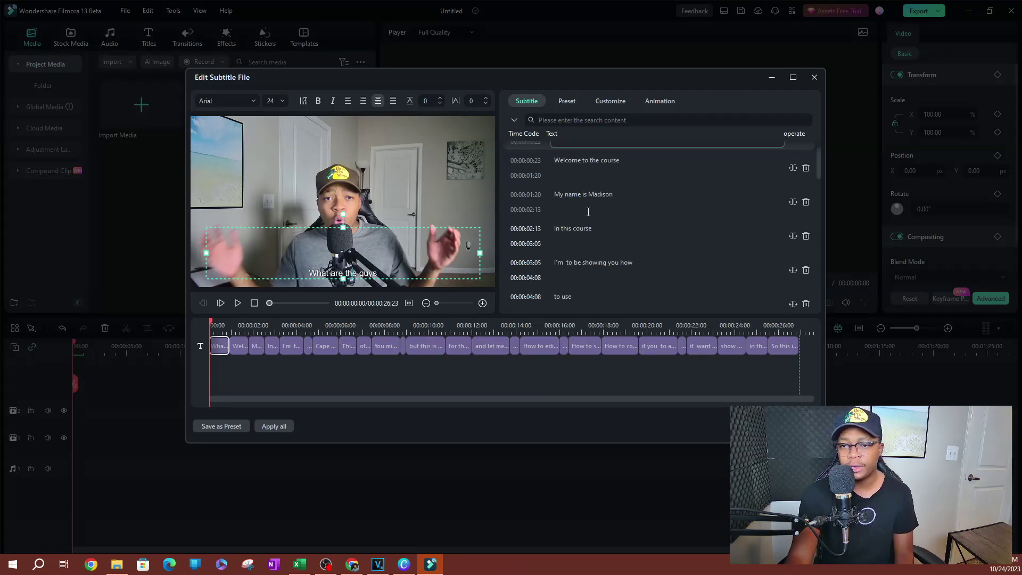
scroll(666, 193, "up", 1)
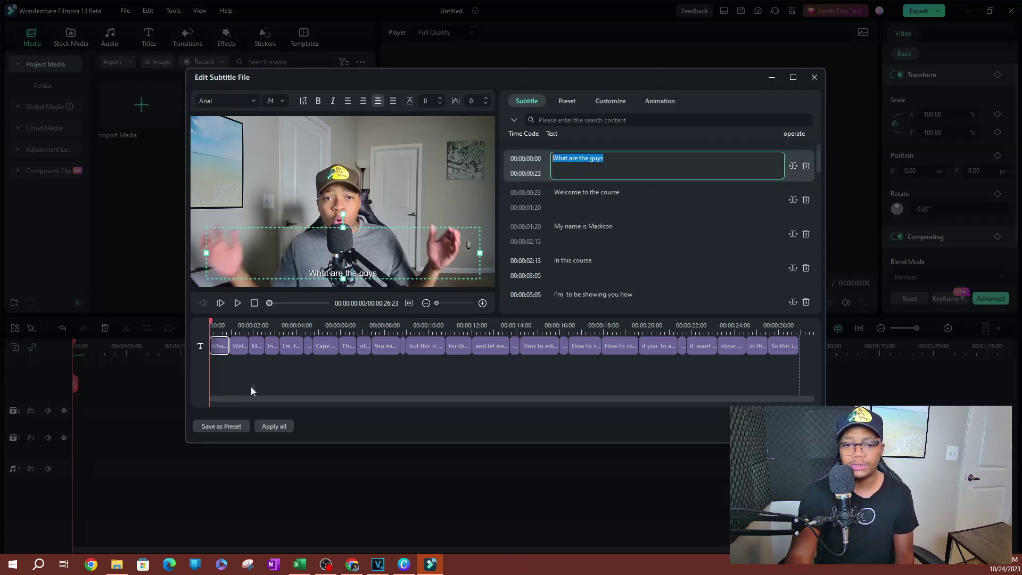
left_click(239, 348)
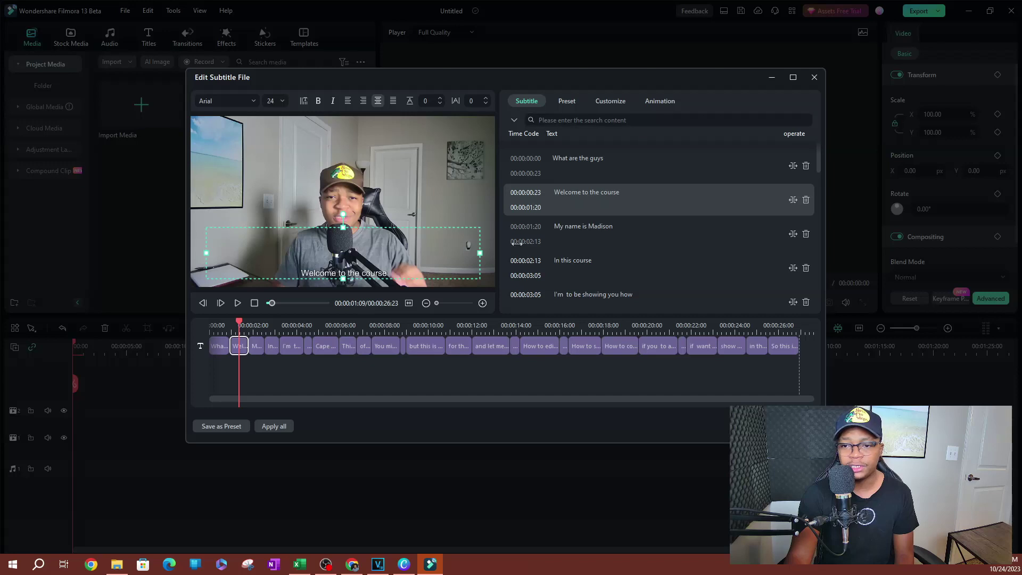
left_click(258, 348)
left_click(292, 348)
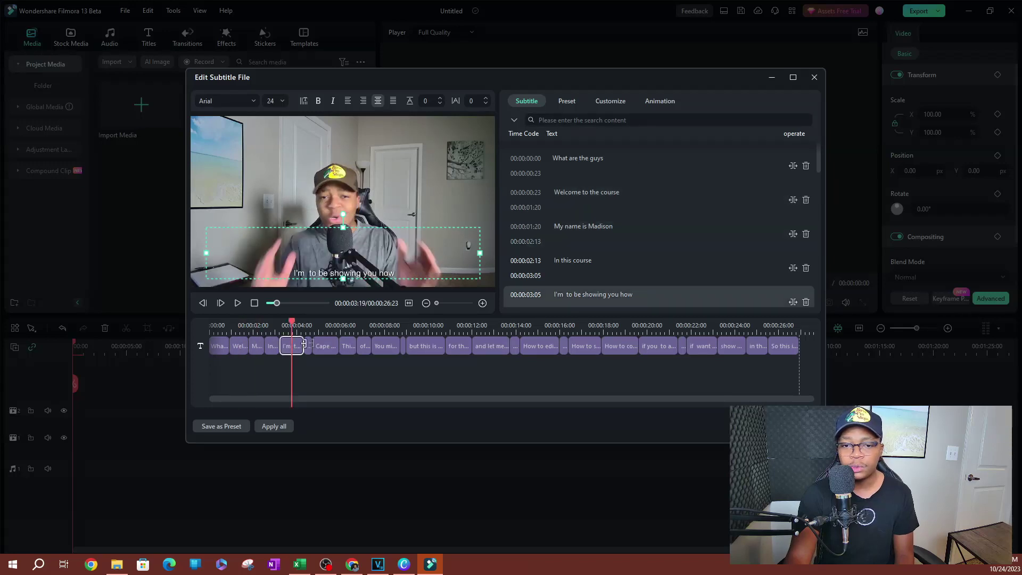
left_click(309, 347)
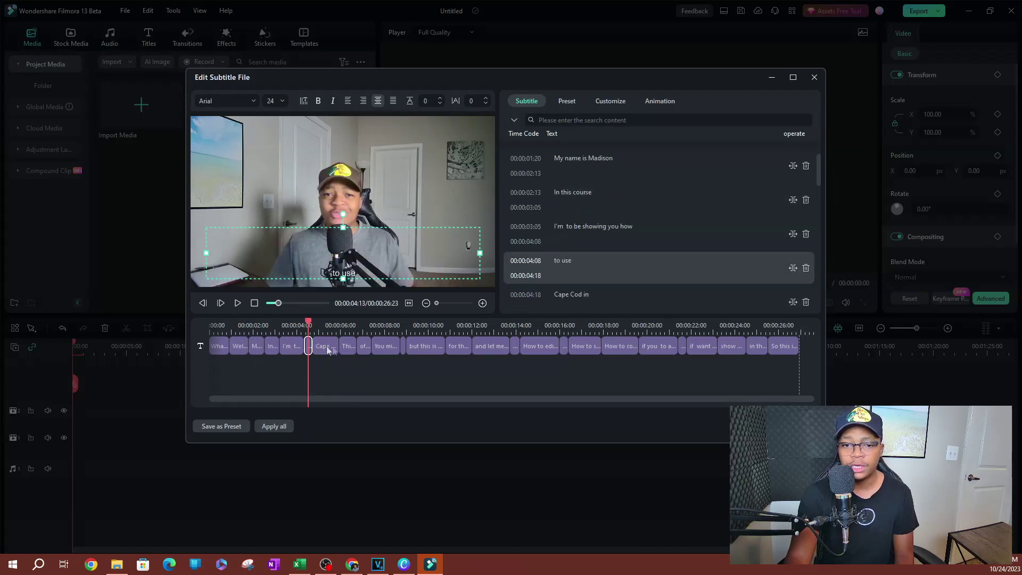
left_click(327, 347)
left_click(598, 276)
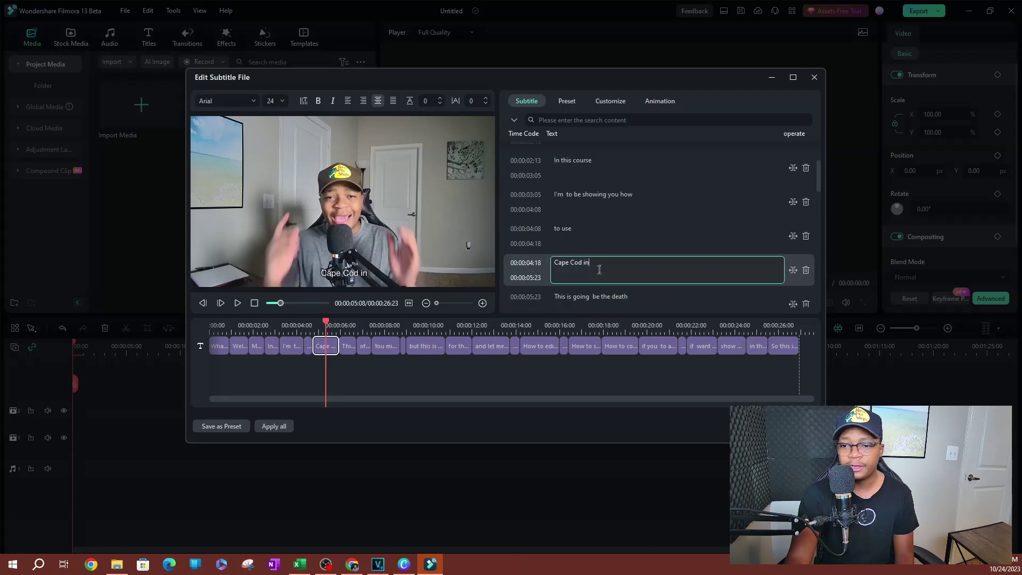
left_click(395, 348)
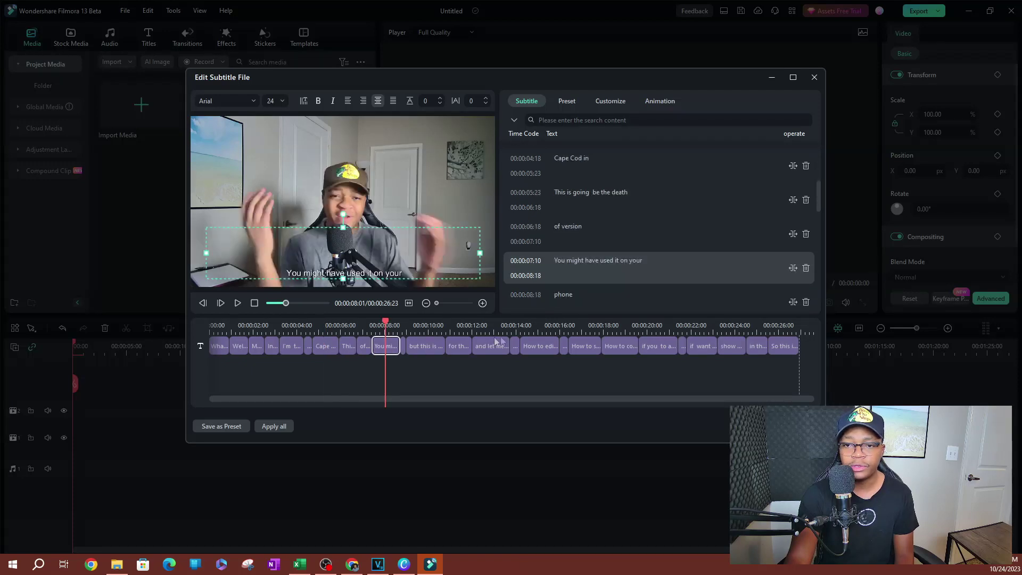
left_click(515, 346)
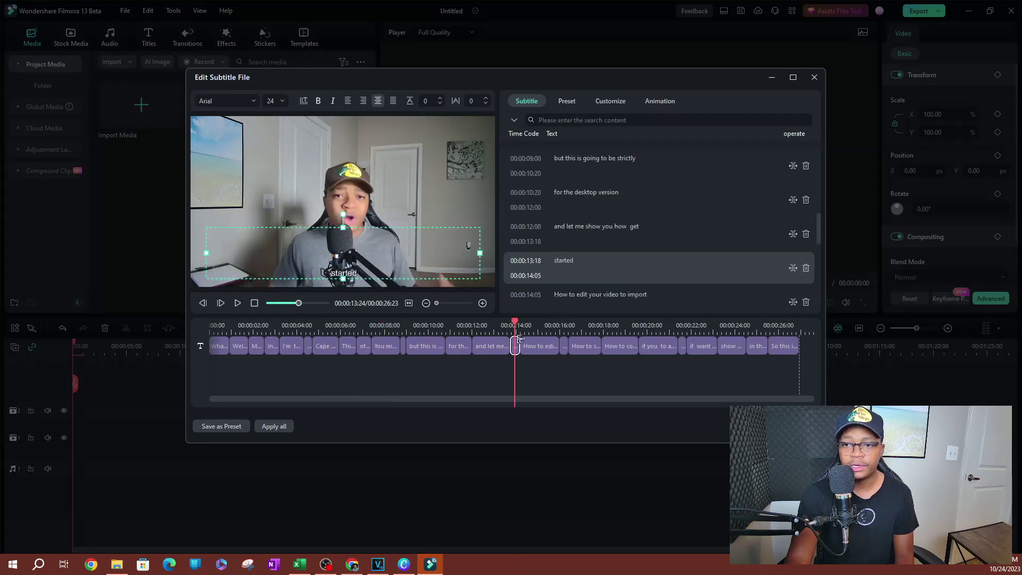
left_click(567, 101)
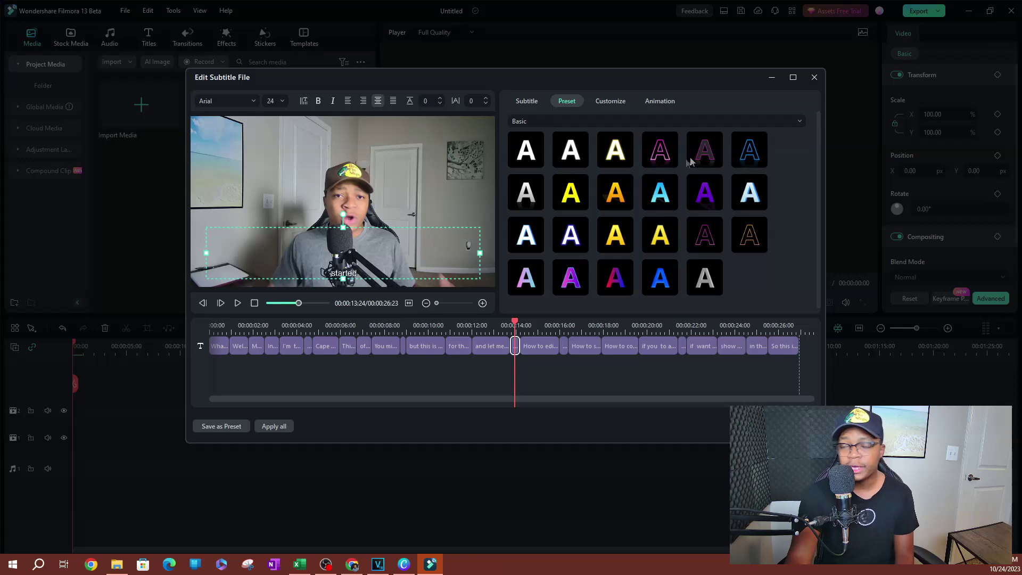
- Browse the WordArt and Custom subtitle presets, then return to Basic
left_click(535, 122)
left_click(532, 158)
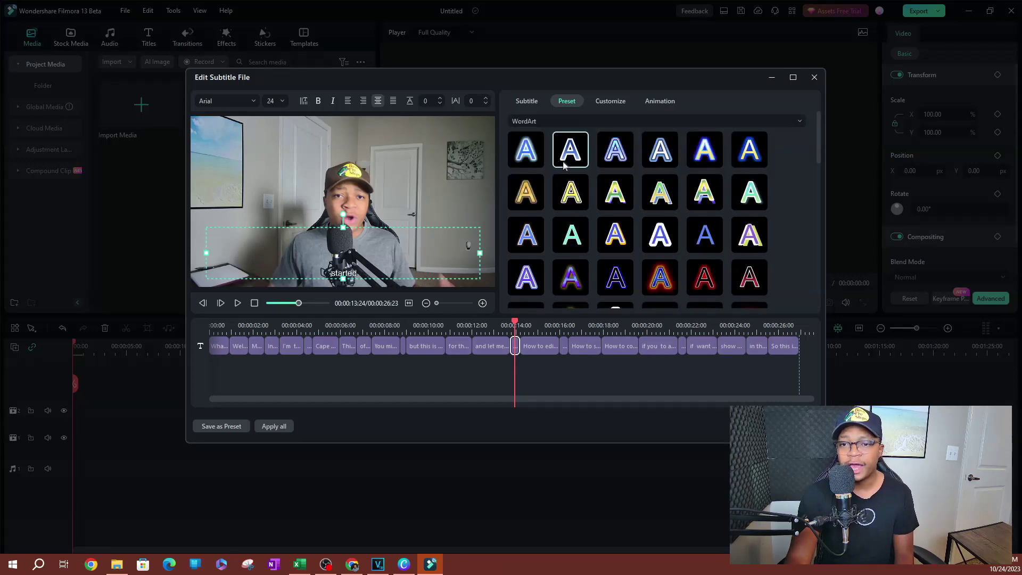
left_click(554, 119)
left_click(539, 176)
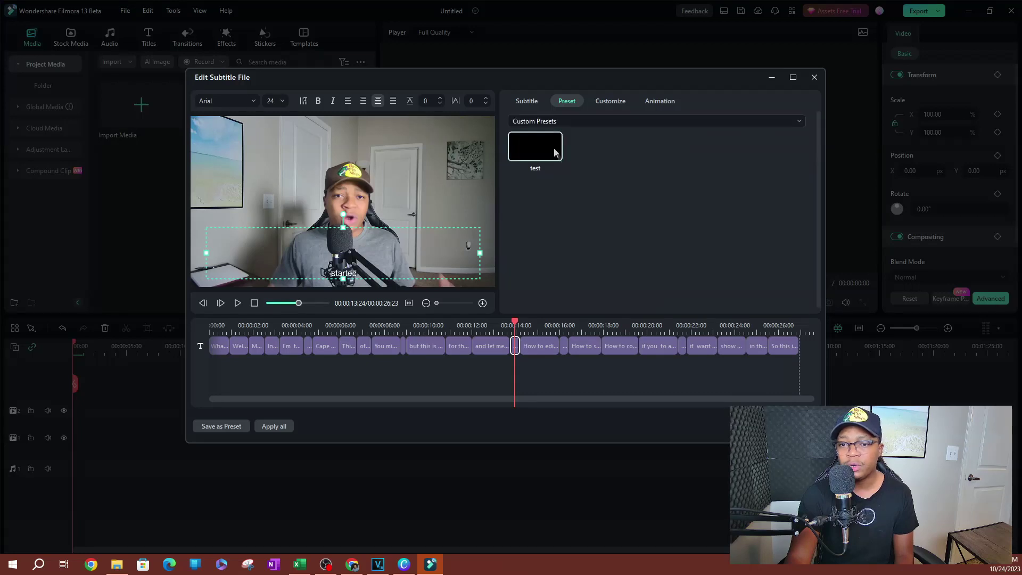
left_click(554, 123)
left_click(552, 139)
- Review the Customize tab's Fill, Outline, Background and Shadow settings for the subtitle
left_click(610, 101)
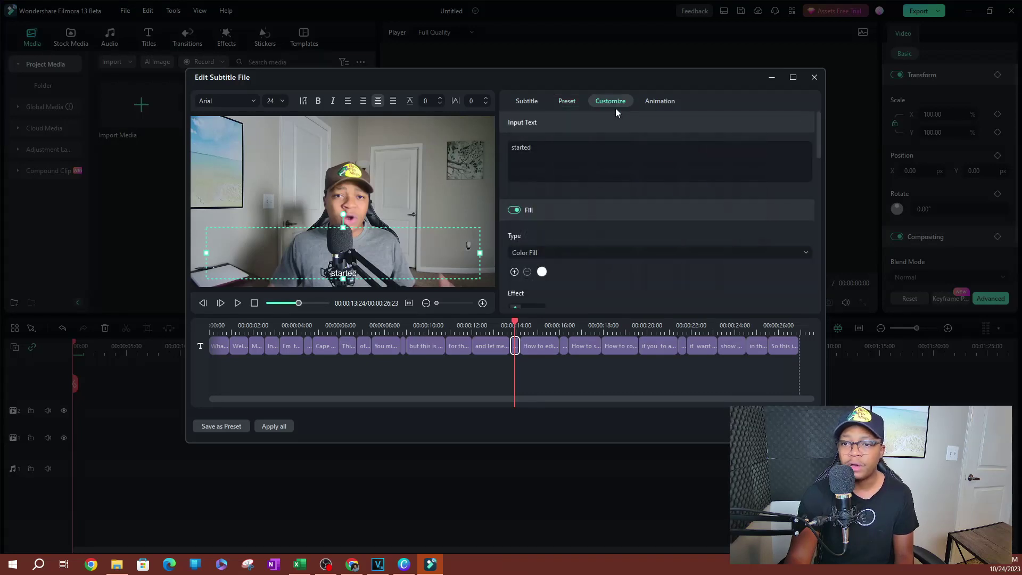
scroll(594, 189, "down", 2)
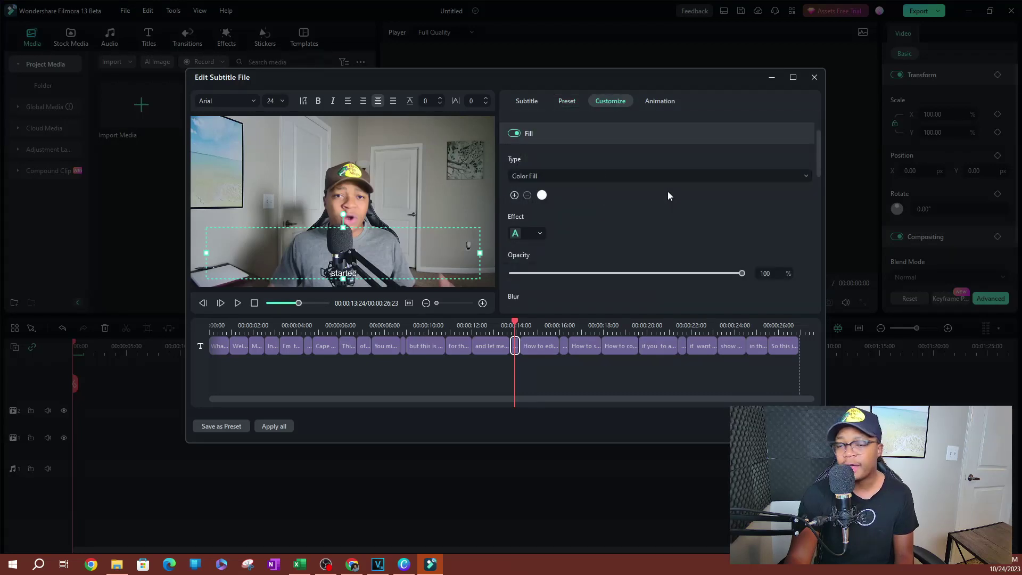
scroll(662, 199, "up", 2)
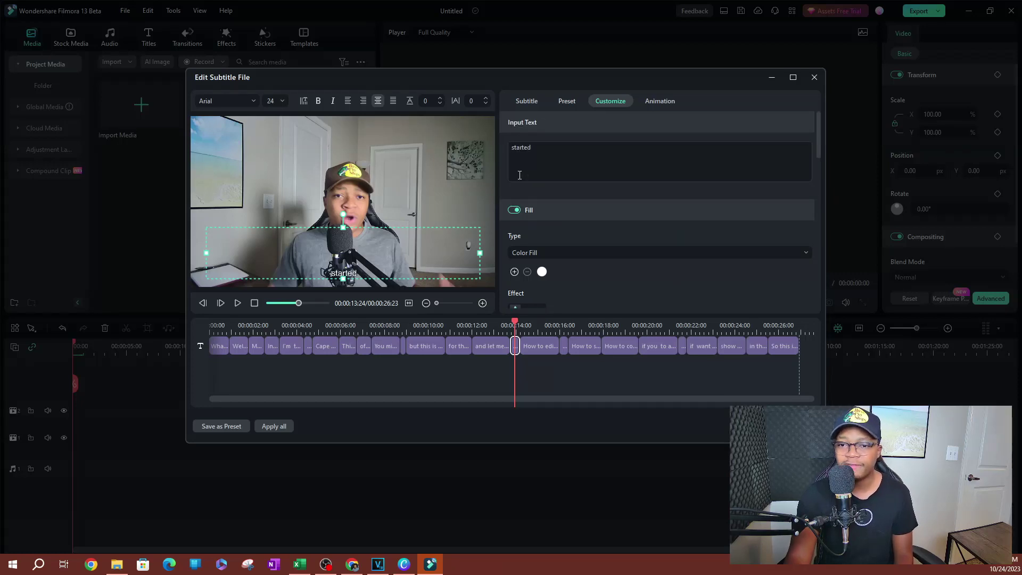
scroll(552, 179, "down", 2)
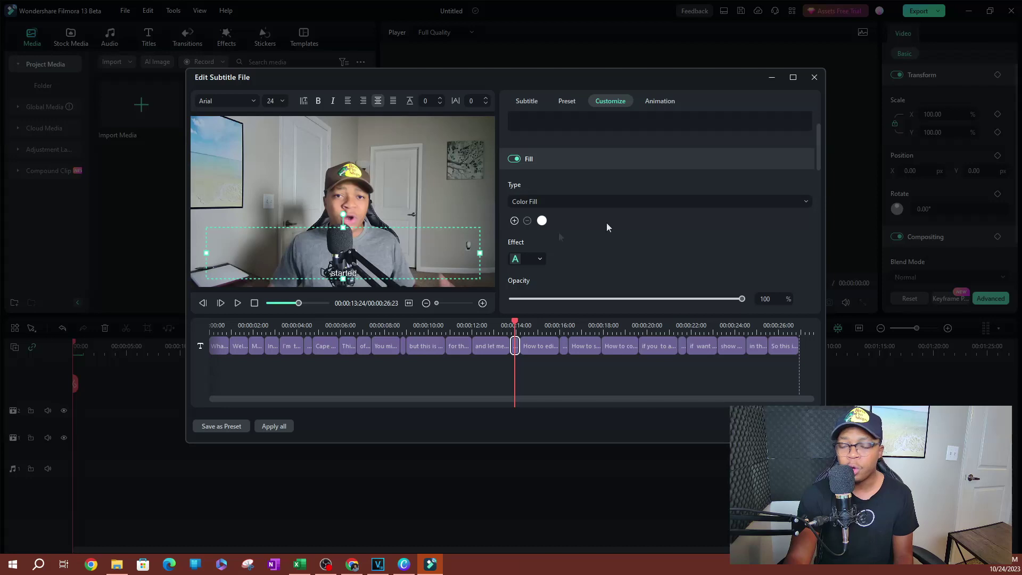
scroll(620, 228, "down", 1)
scroll(612, 208, "down", 2)
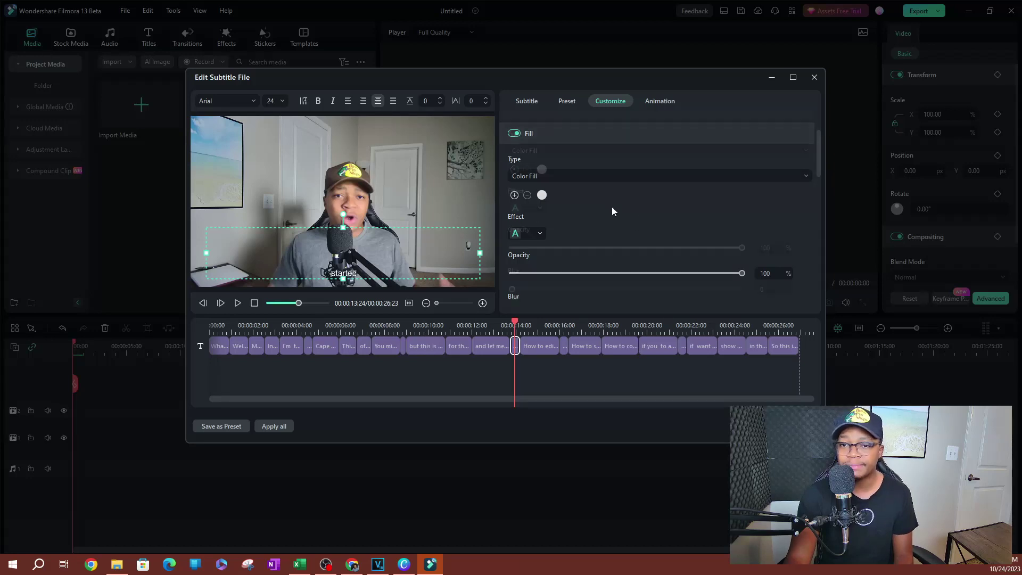
scroll(633, 187, "down", 2)
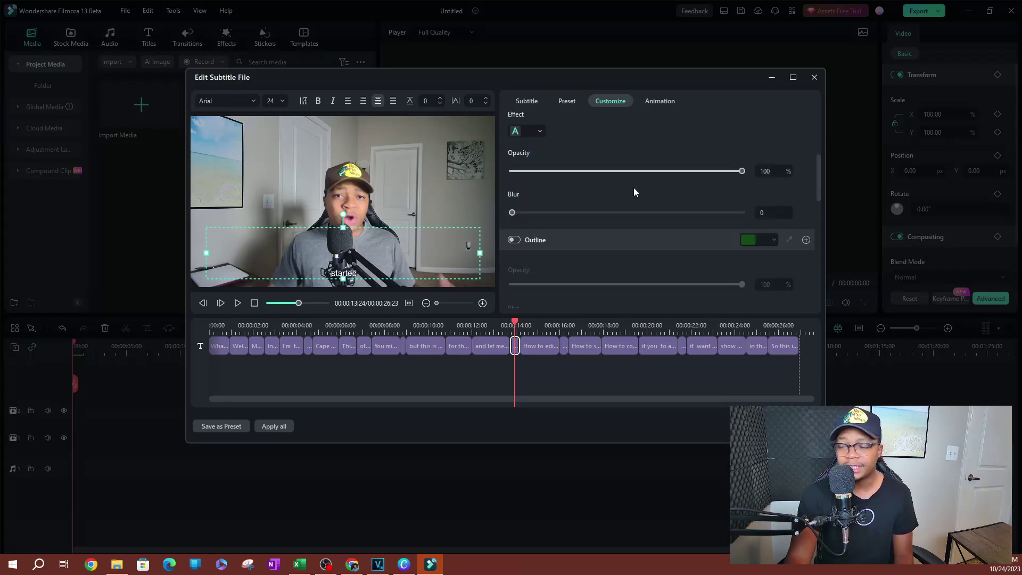
scroll(596, 201, "down", 10)
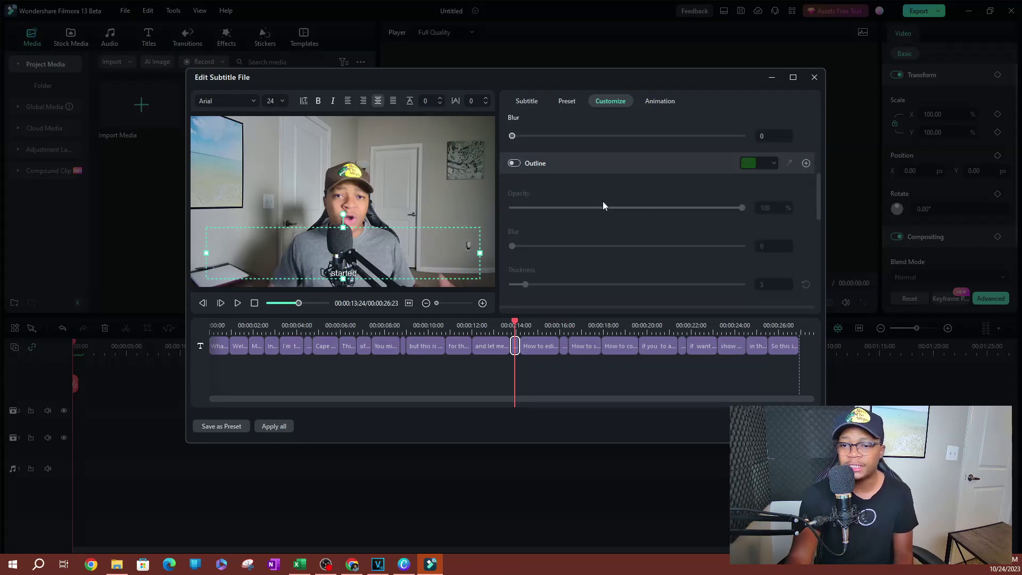
scroll(673, 203, "down", 1)
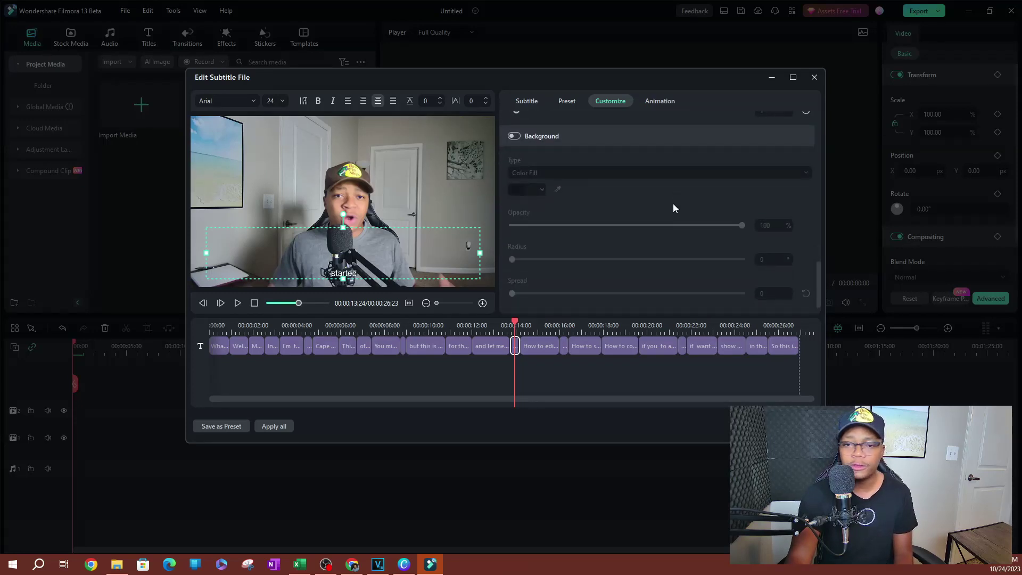
scroll(662, 206, "up", 4)
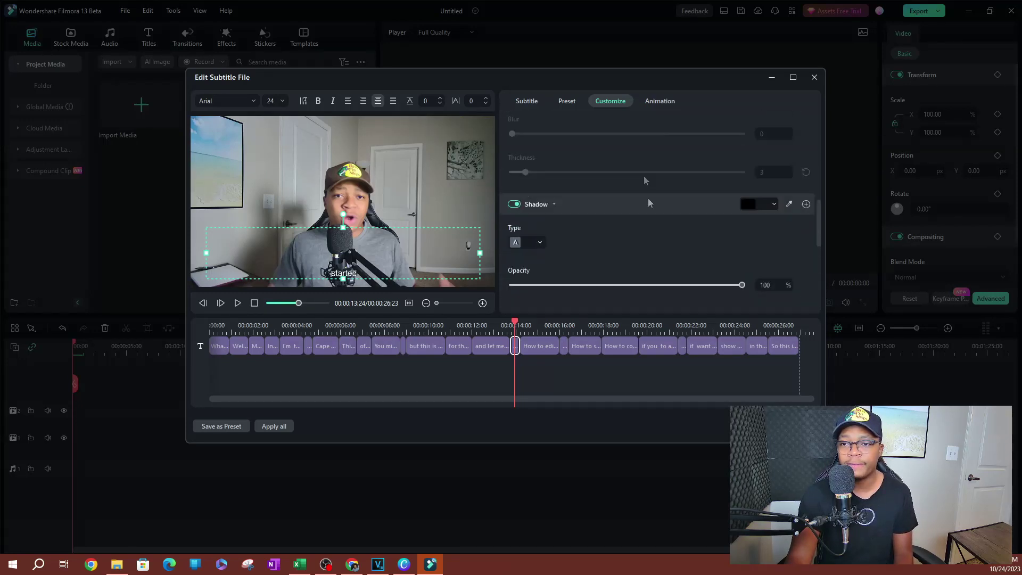
- Select the first subtitle 'What are the guys', check shadow blur 4 and distance 1, and apply to all
left_click(658, 102)
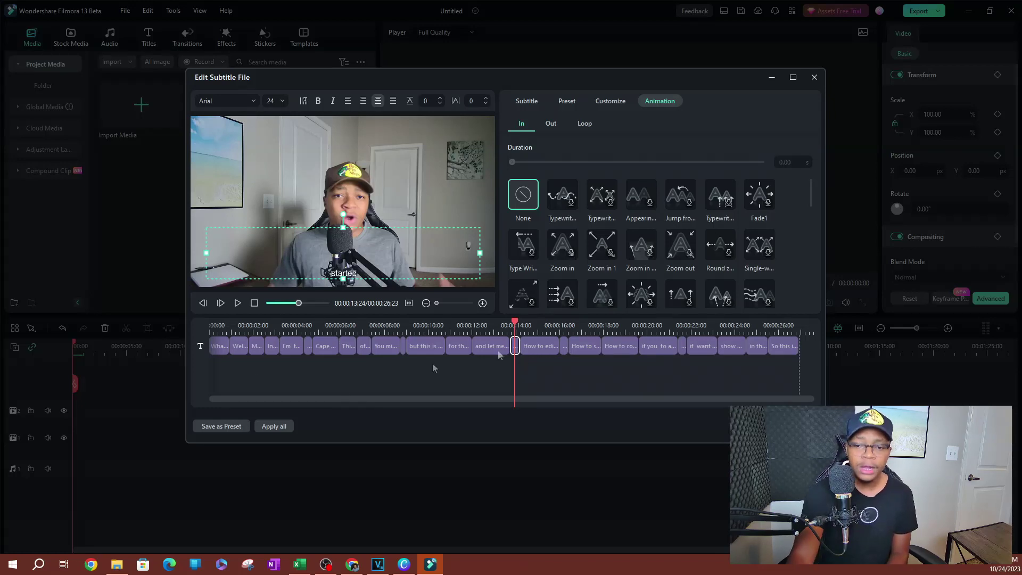
left_click(218, 349)
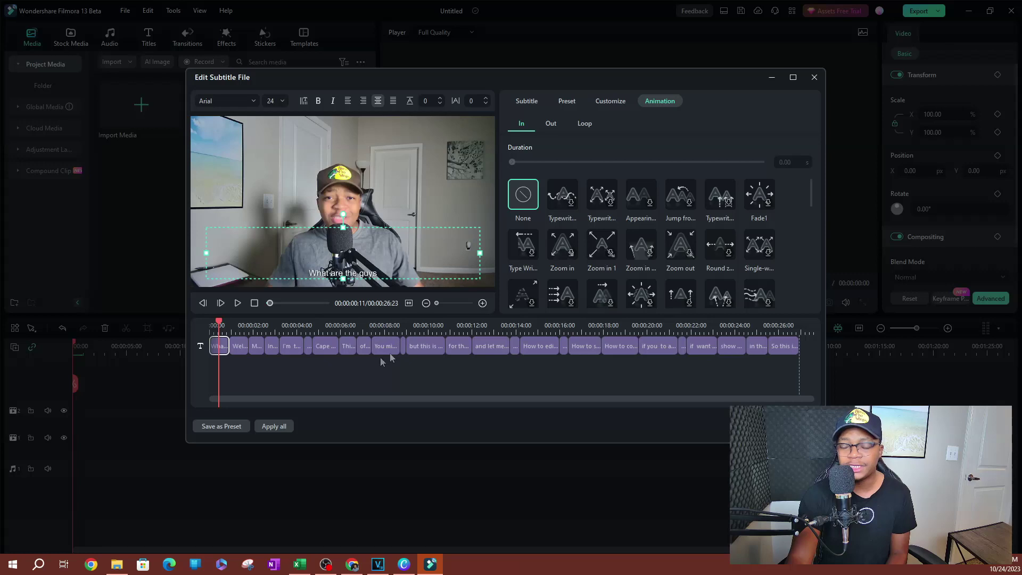
left_click(611, 101)
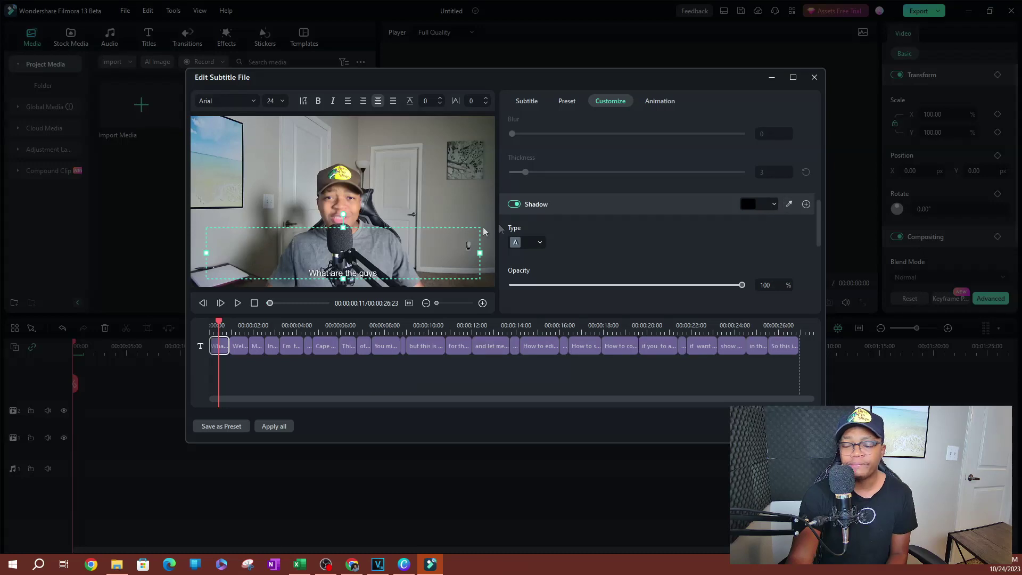
scroll(629, 243, "down", 2)
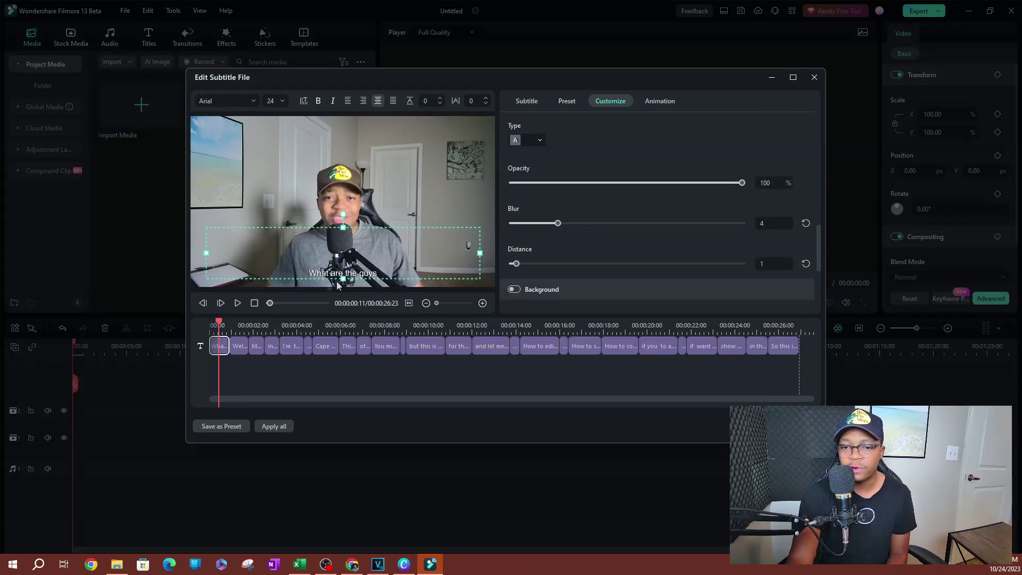
left_click(274, 426)
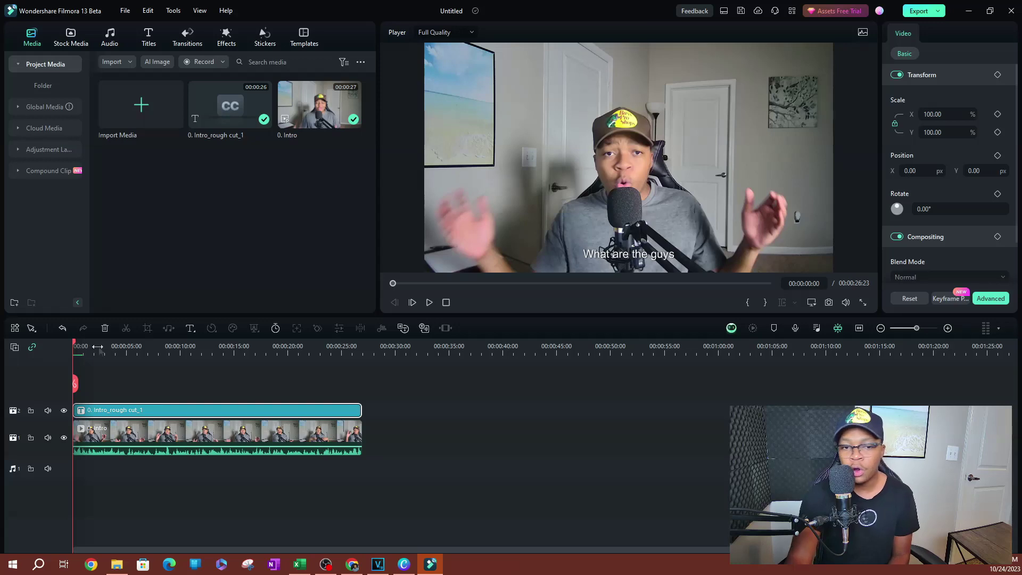
- Scrub the playhead to about 00:00:02:02 to check the styled caption over the footage
left_click_drag(97, 346, 94, 374)
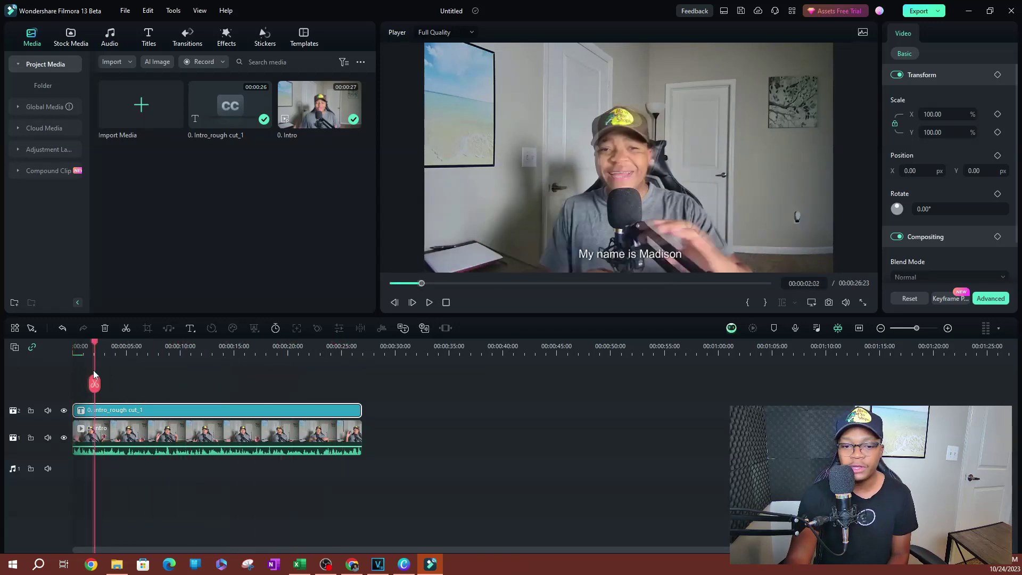